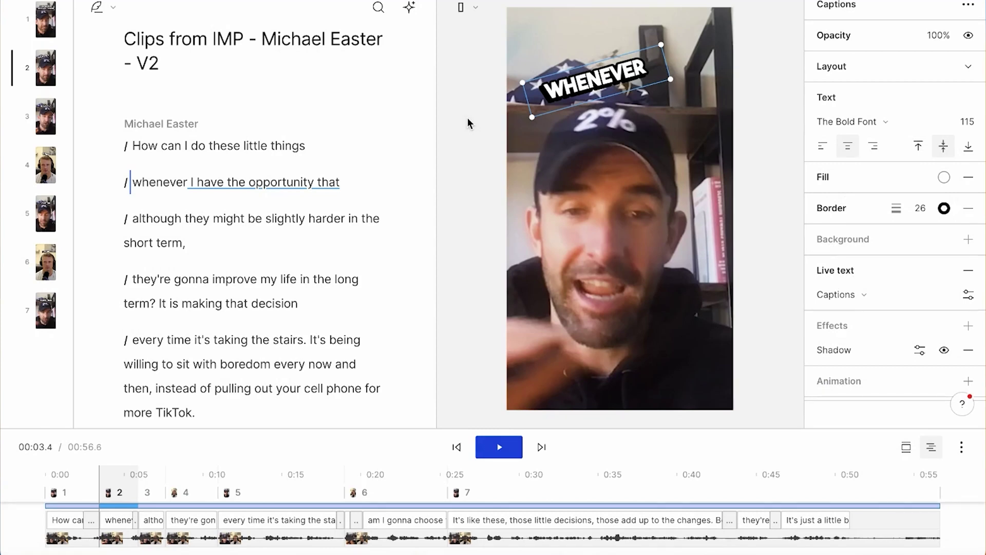
# Step: Select the scene itself instead of the WHENEVER caption
pyautogui.click(469, 124)
pyautogui.click(754, 34)
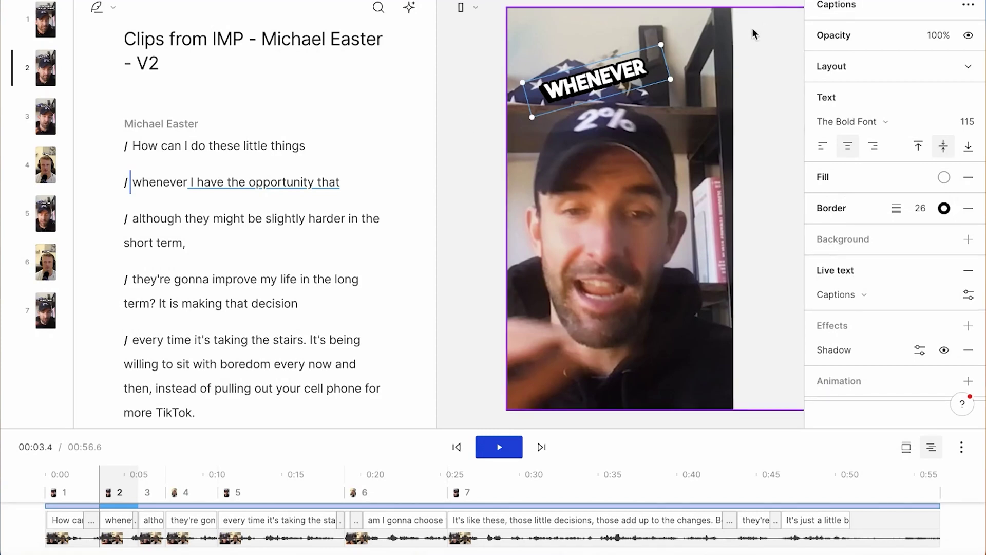
pyautogui.click(569, 54)
pyautogui.click(496, 18)
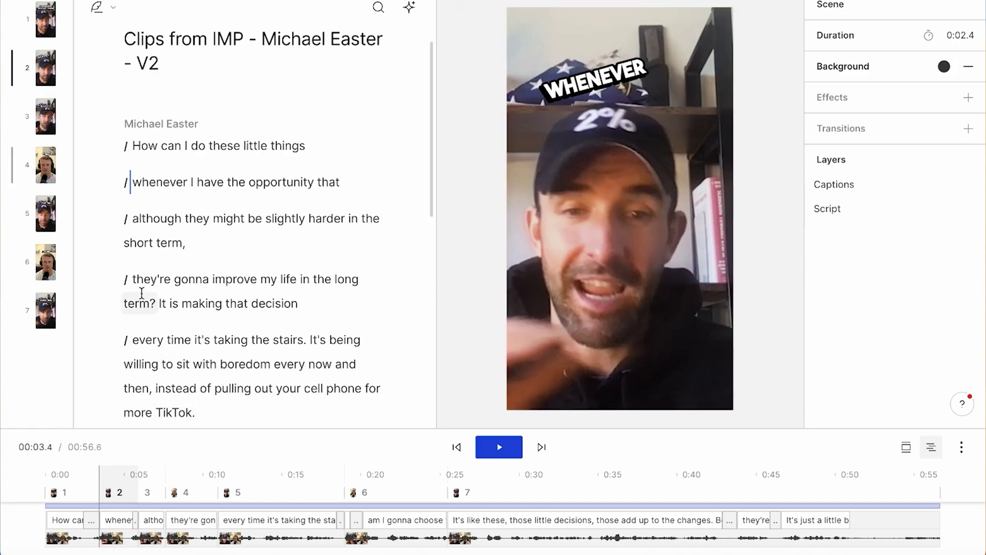
# Step: Jump to the start of scene 1 and select the words 'How can I do'
pyautogui.click(163, 145)
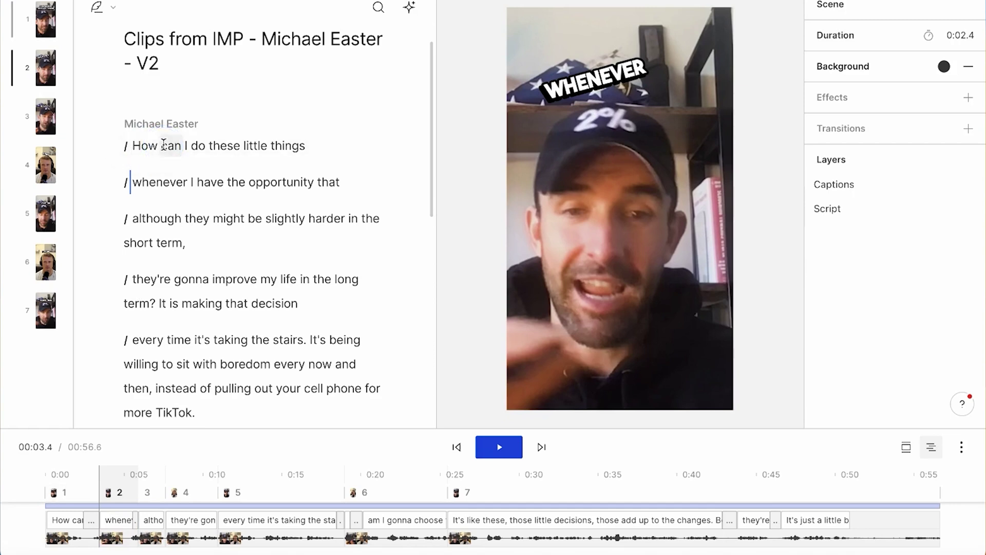
pyautogui.click(135, 146)
pyautogui.moveTo(132, 146); pyautogui.dragTo(317, 143)
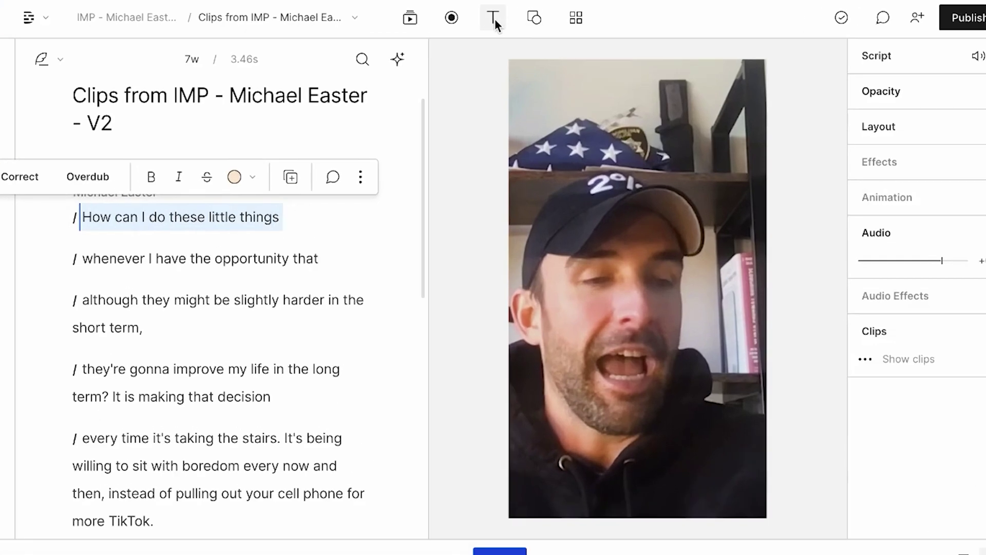
# Step: Add a Title text layer in Lato 95 to the first scene and bring up the emoji picker
pyautogui.click(494, 16)
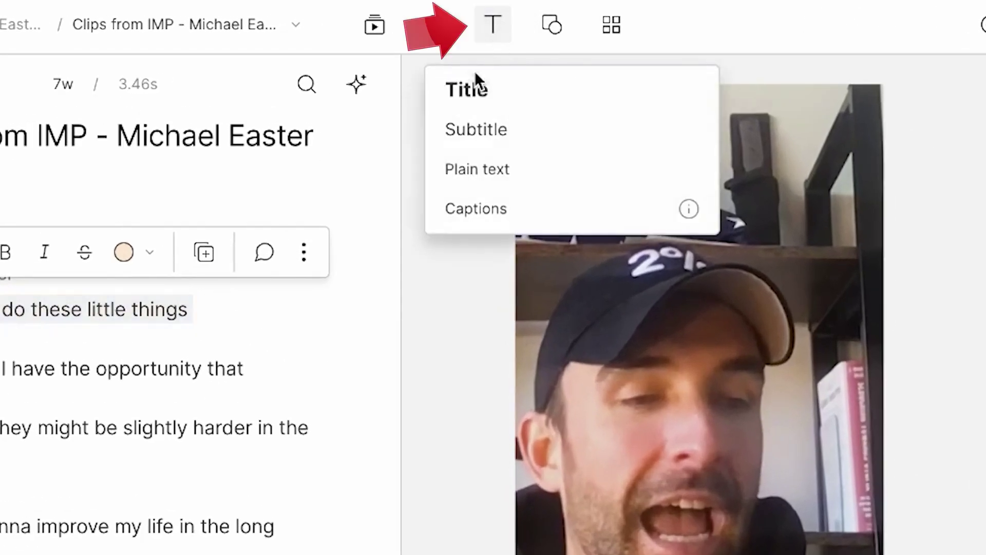
pyautogui.click(520, 92)
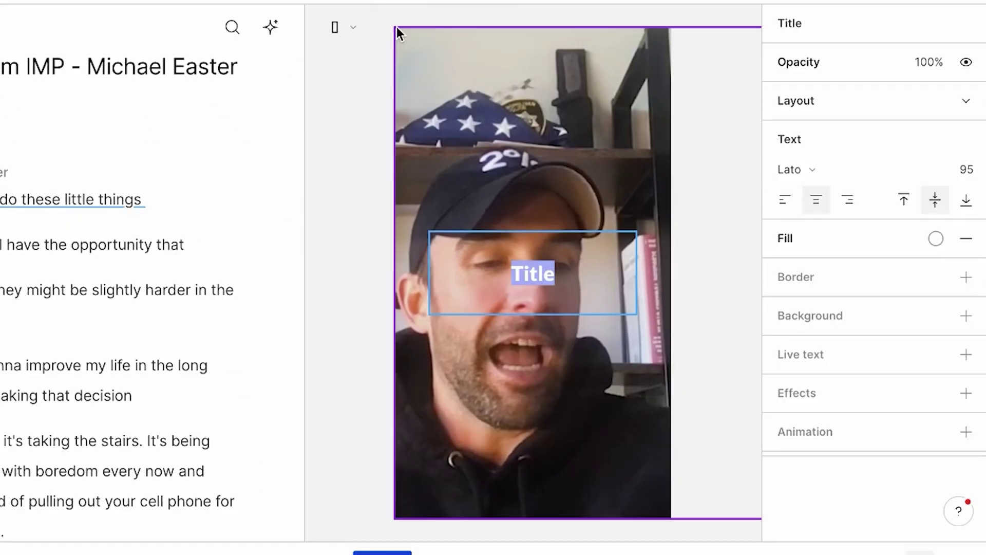
pyautogui.press('ctrl+super+space')
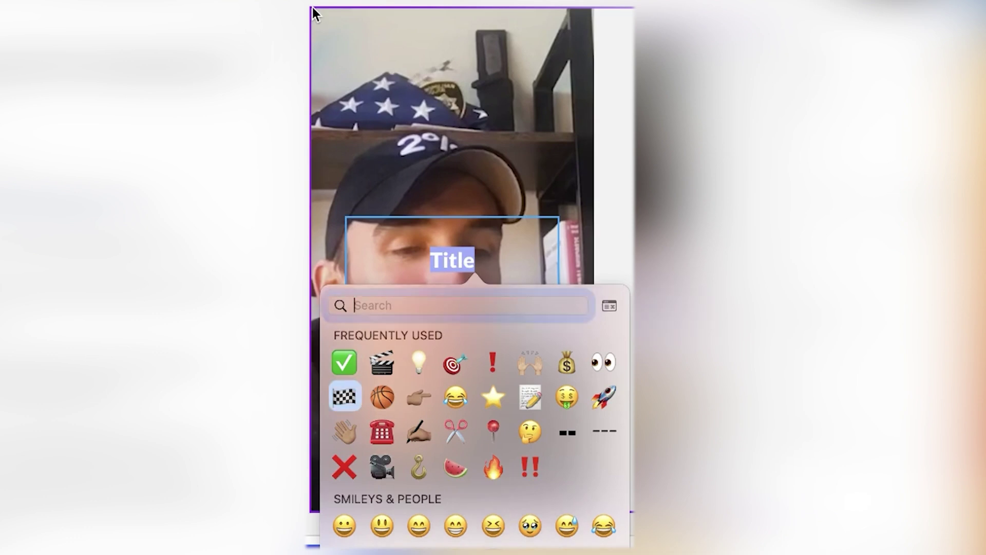
# Step: Search the emoji picker and replace the Title text with the 🤔 thinking-face emoji
pyautogui.press('Right')
pyautogui.press('Right')
pyautogui.write('s')
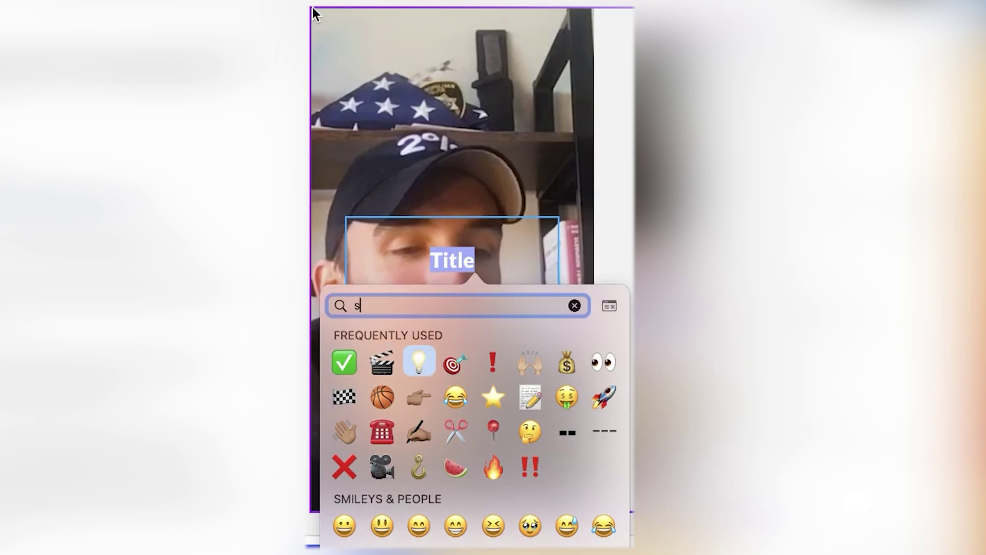
pyautogui.write('mall')
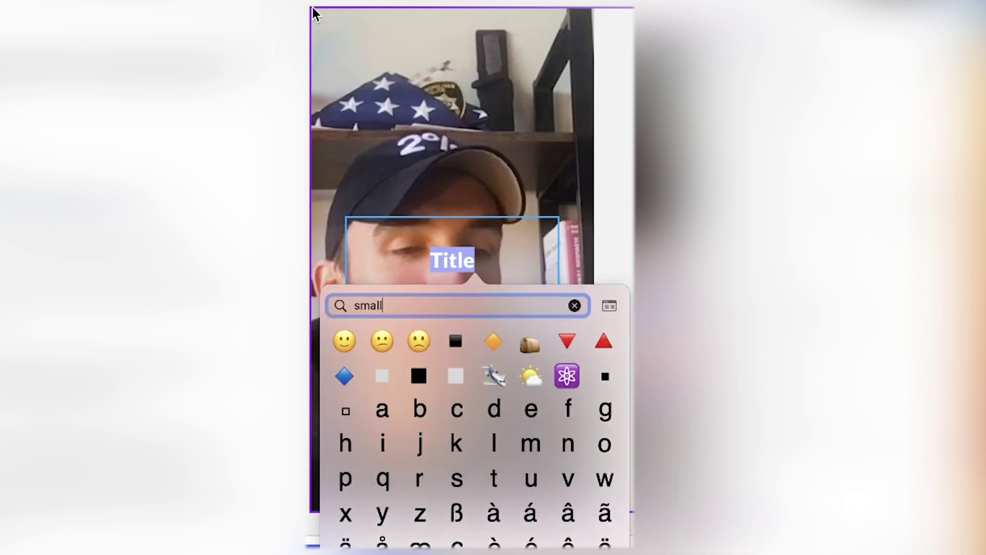
pyautogui.write('little')
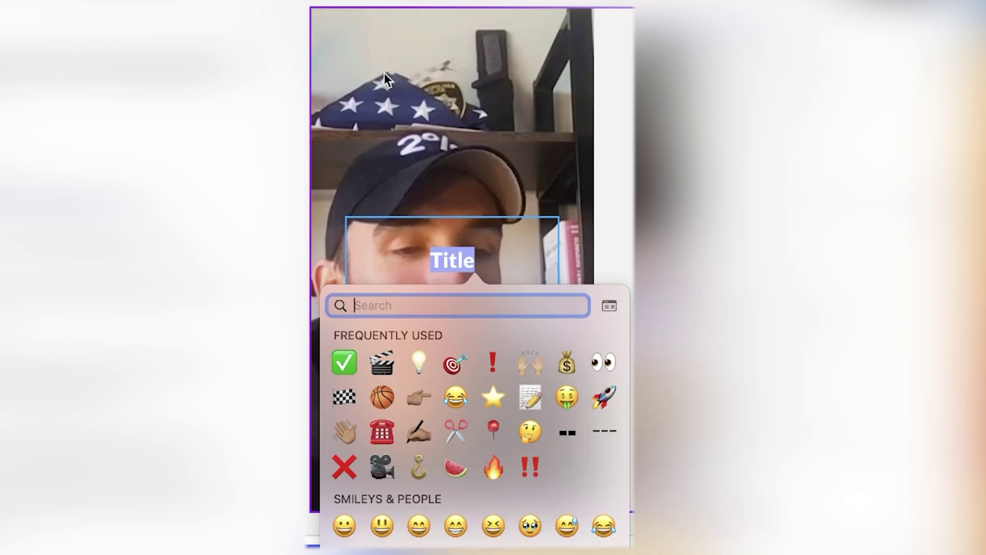
pyautogui.click(528, 435)
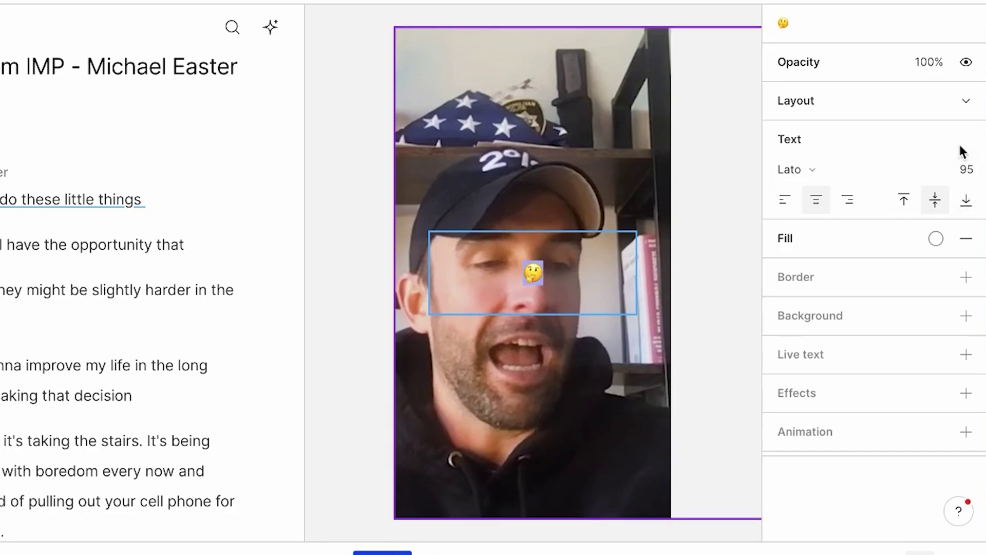
# Step: Set the emoji's font size to 150
pyautogui.click(967, 165)
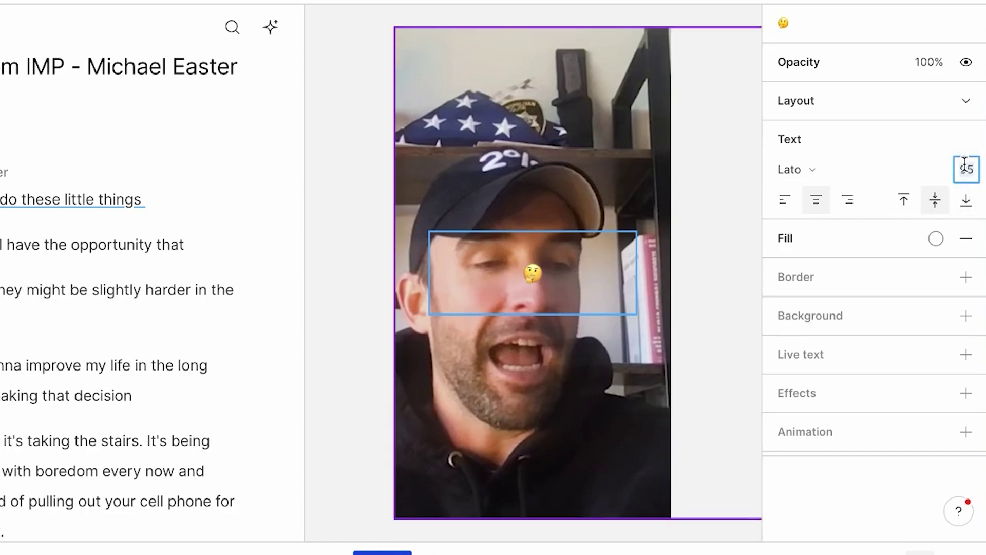
pyautogui.write('100')
pyautogui.press('BackSpace')
pyautogui.press('BackSpace')
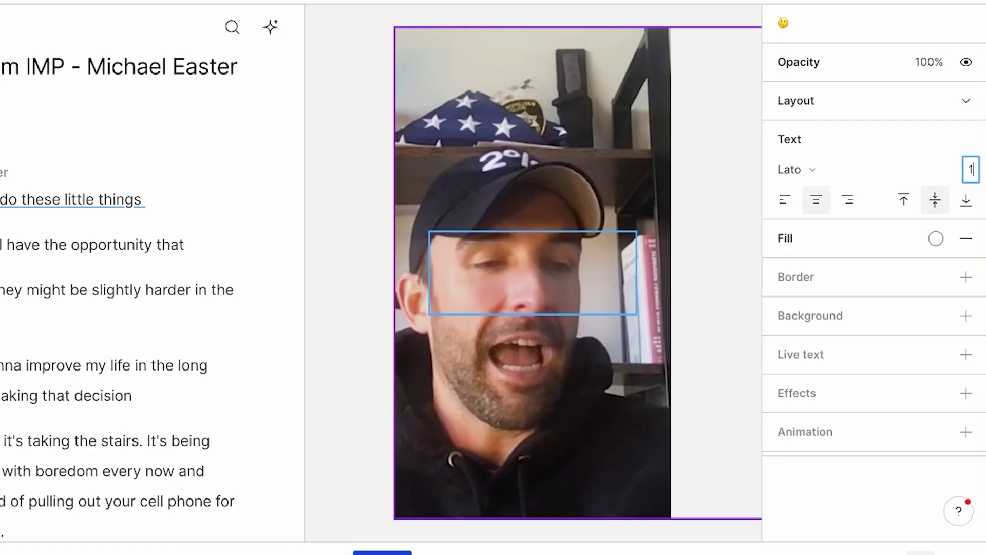
pyautogui.write('50')
# Step: Move the thinking-face emoji up onto the speaker's cap brim
pyautogui.click(562, 139)
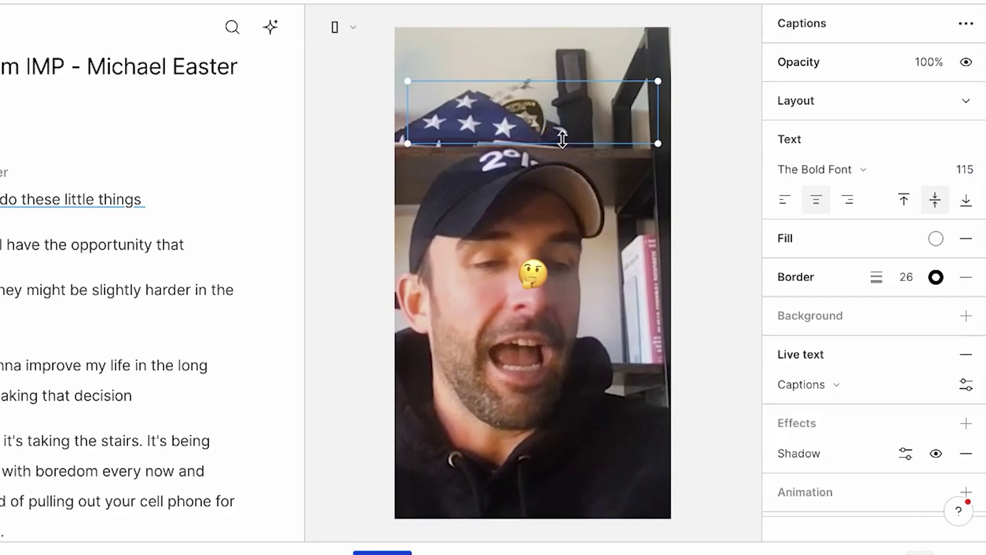
pyautogui.click(543, 201)
pyautogui.moveTo(534, 264); pyautogui.dragTo(533, 298)
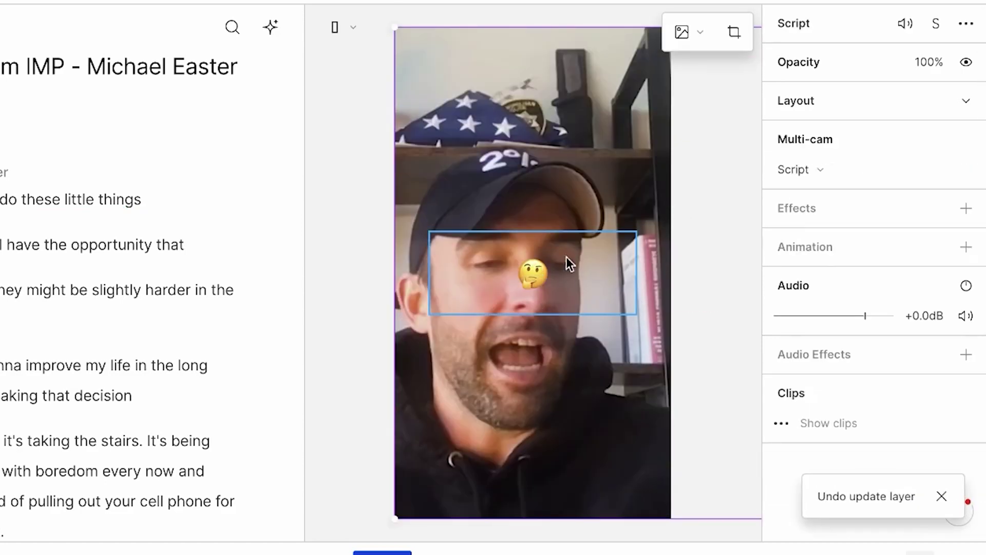
pyautogui.click(534, 273)
pyautogui.moveTo(534, 270); pyautogui.dragTo(519, 168)
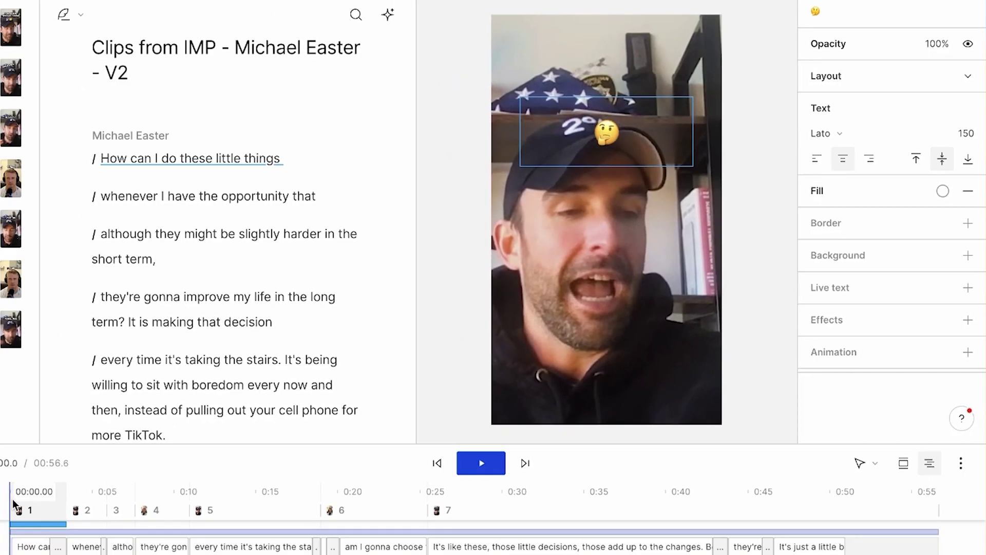
pyautogui.scroll(5, 47, 479)
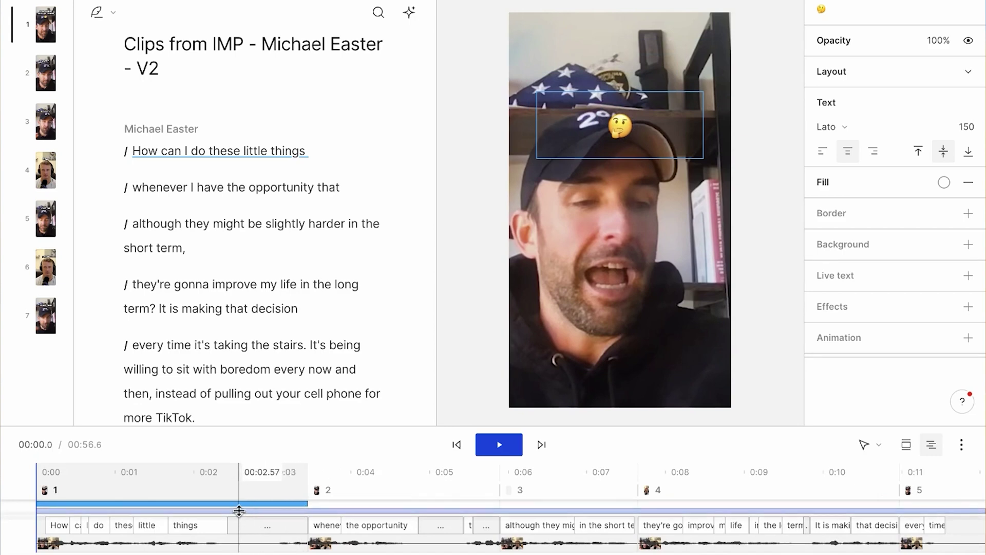
# Step: Trim the emoji layer so it covers only about the first second of scene 1
pyautogui.hscroll(-3, 138, 477)
pyautogui.press('space')
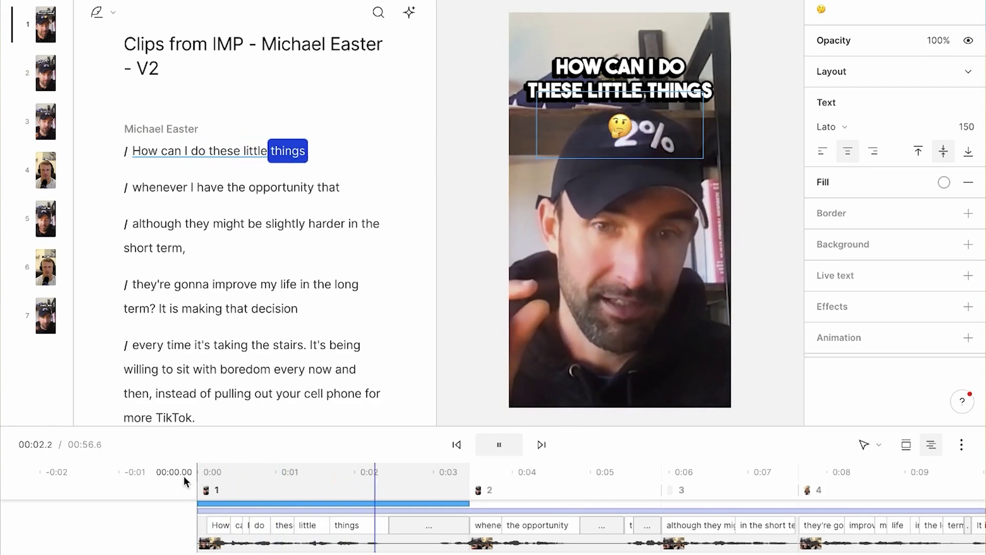
pyautogui.press('space')
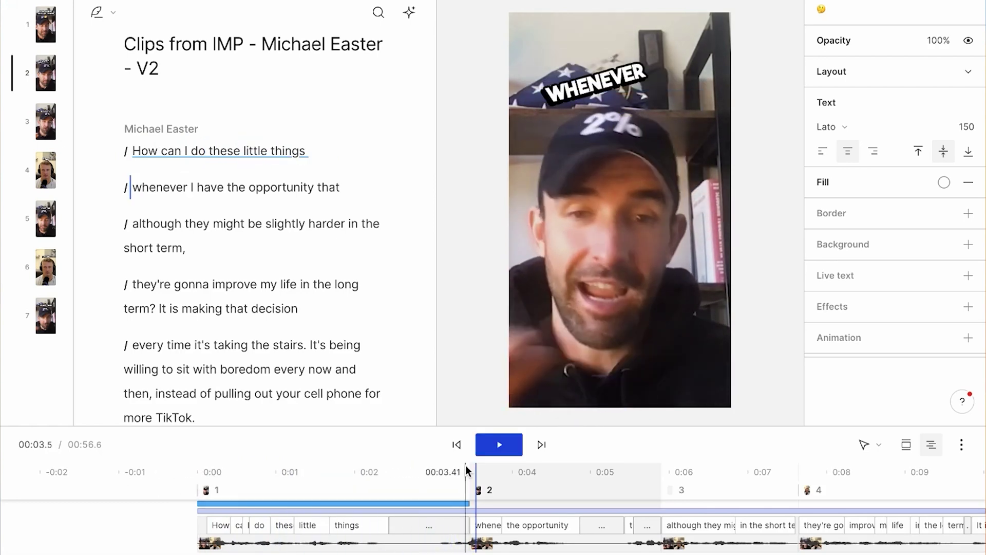
pyautogui.moveTo(470, 504); pyautogui.dragTo(293, 504)
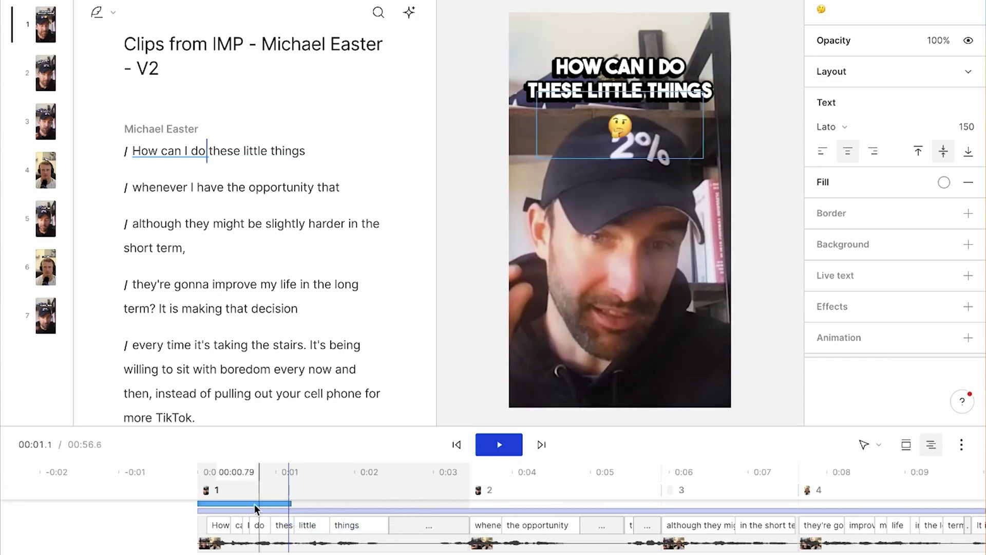
# Step: Replay scene 1 from its start to check the emoji's timing
pyautogui.click(206, 504)
pyautogui.click(187, 494)
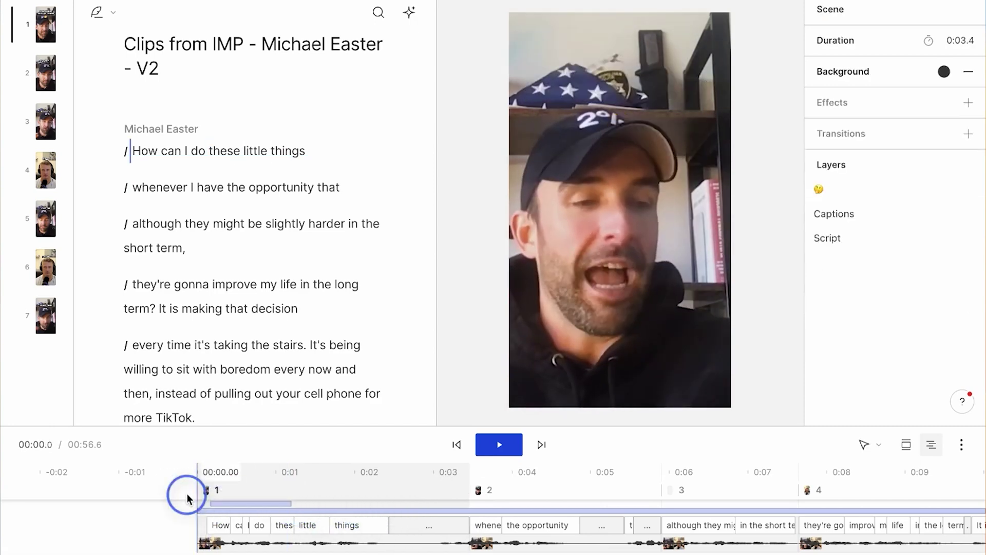
pyautogui.press('space')
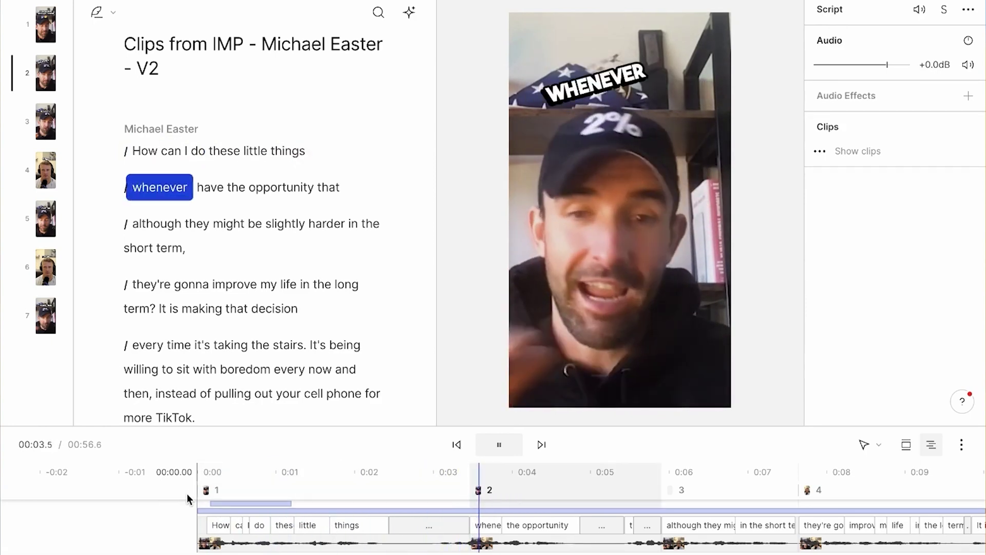
pyautogui.press('space')
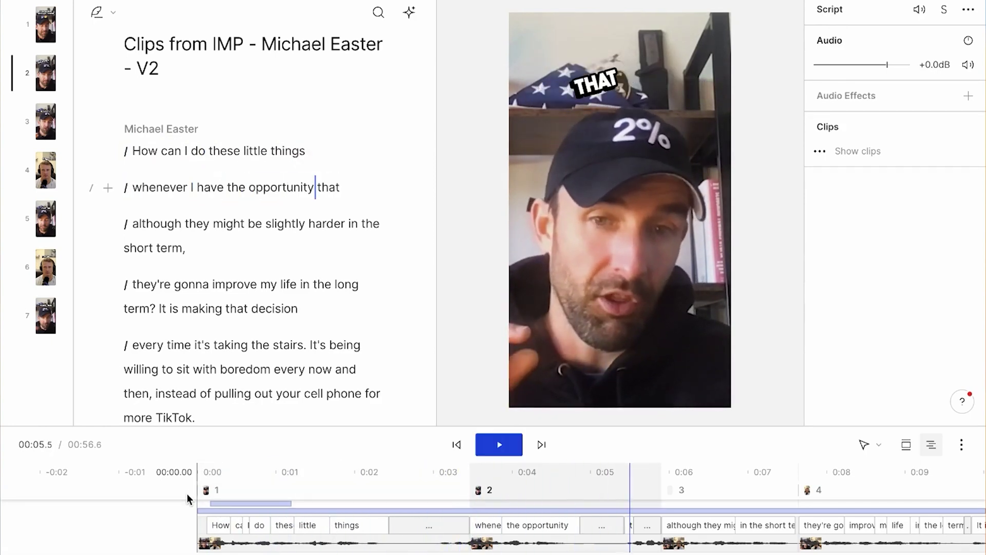
pyautogui.click(251, 488)
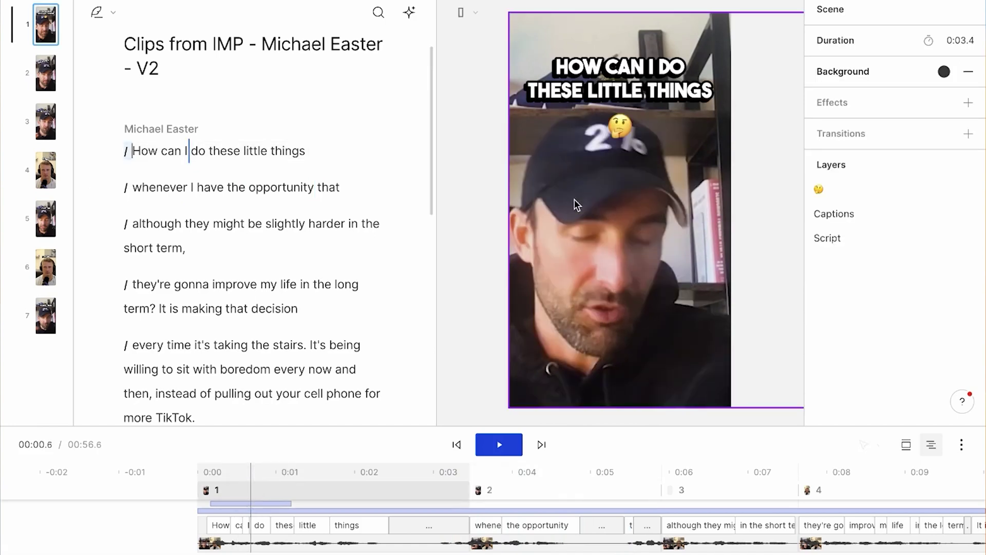
# Step: Tilt the 🤔 emoji about 12°, give it a 10-width border, and nudge it below the caption
pyautogui.click(621, 131)
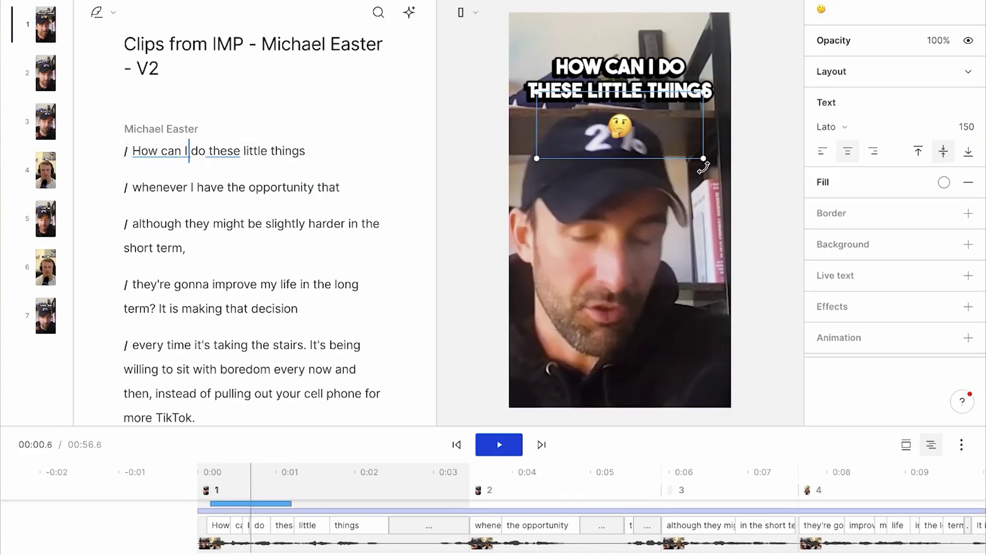
pyautogui.moveTo(705, 169); pyautogui.dragTo(722, 152)
pyautogui.click(969, 213)
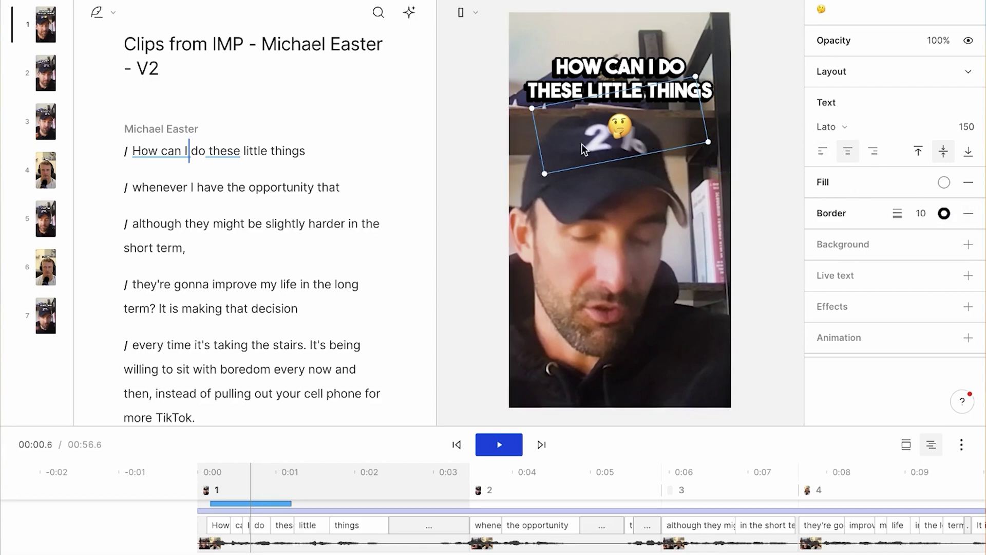
pyautogui.moveTo(582, 144); pyautogui.dragTo(573, 133)
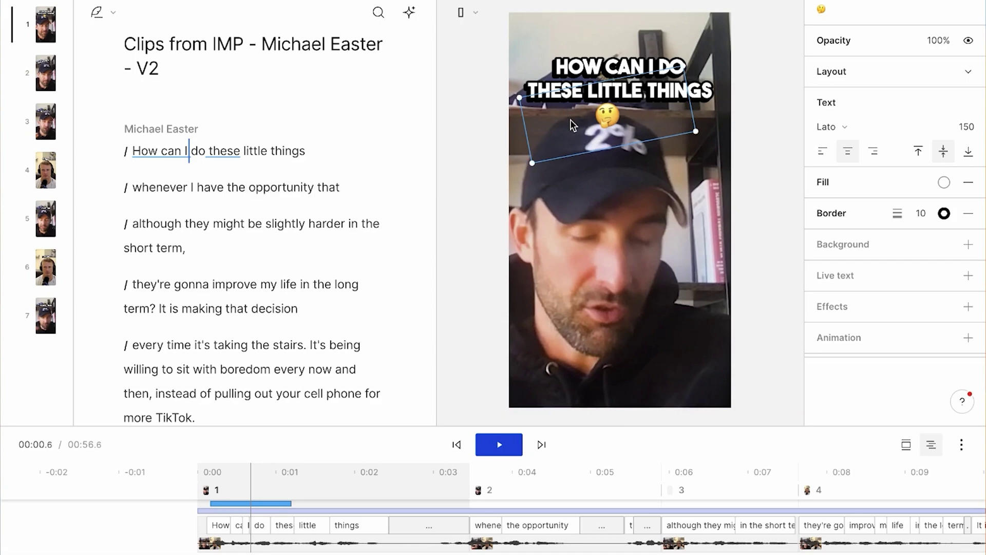
# Step: Append a clapper board emoji after 🤔 so the layer reads 🤔🎬
pyautogui.press('ctrl+super+space')
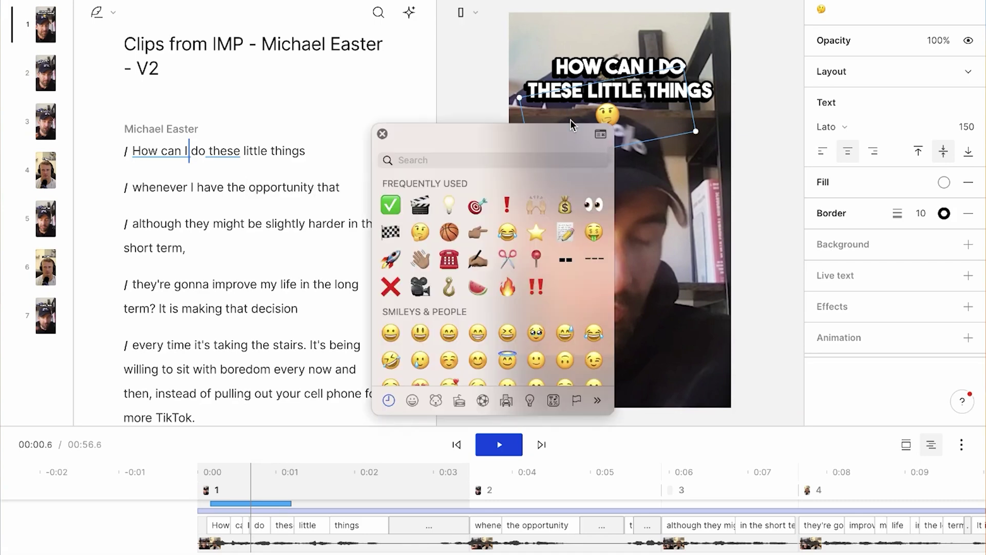
pyautogui.press('Escape')
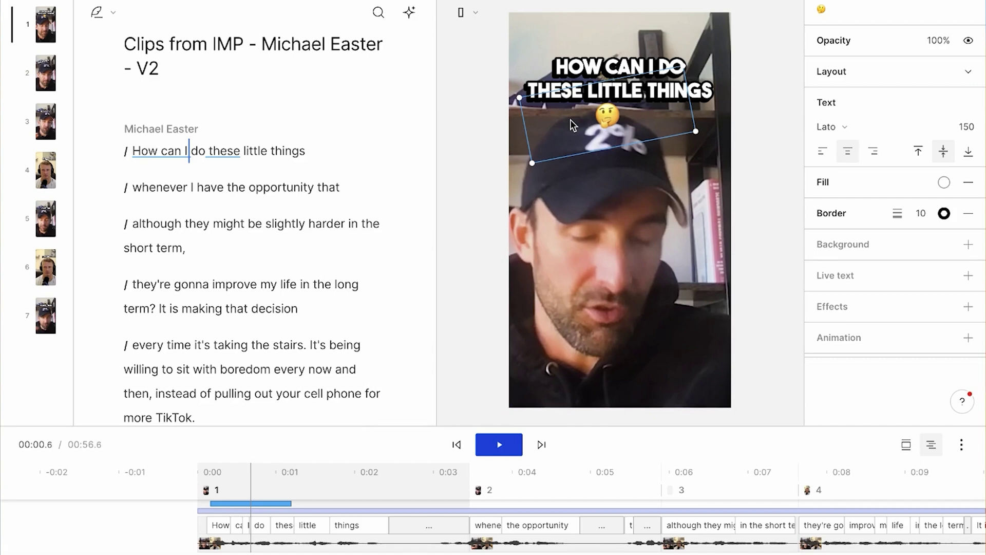
pyautogui.doubleClick(627, 116)
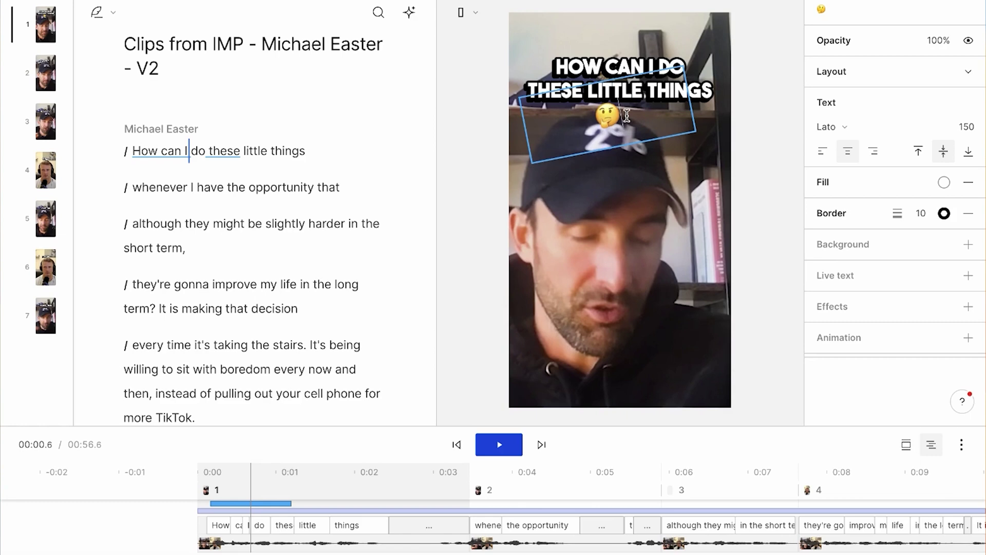
pyautogui.press('ctrl+super+space')
pyautogui.press('Right')
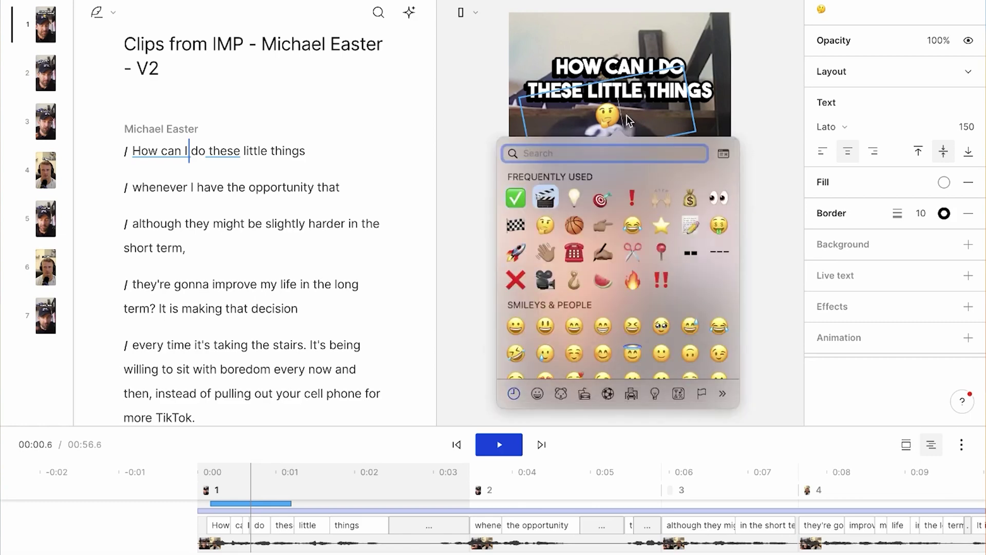
pyautogui.press('Return')
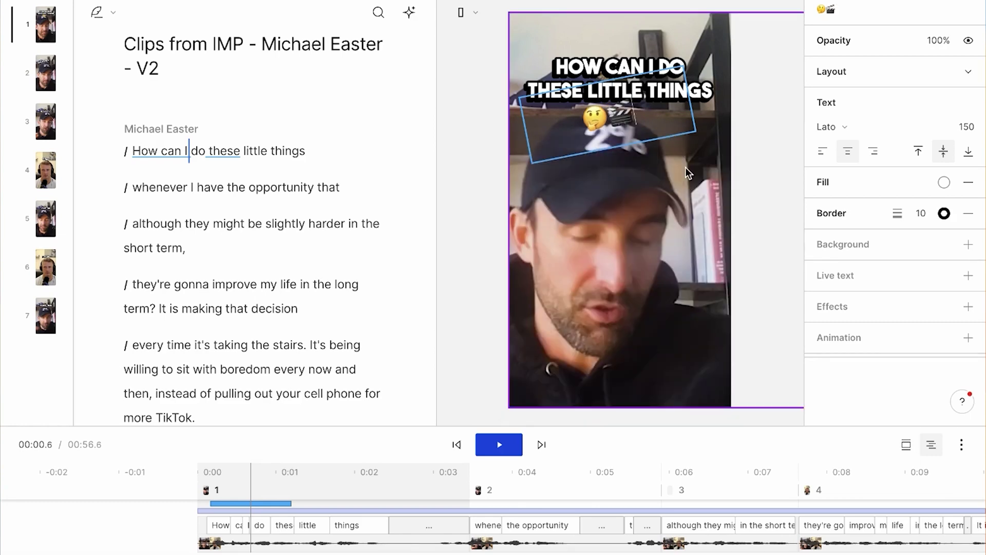
pyautogui.click(755, 172)
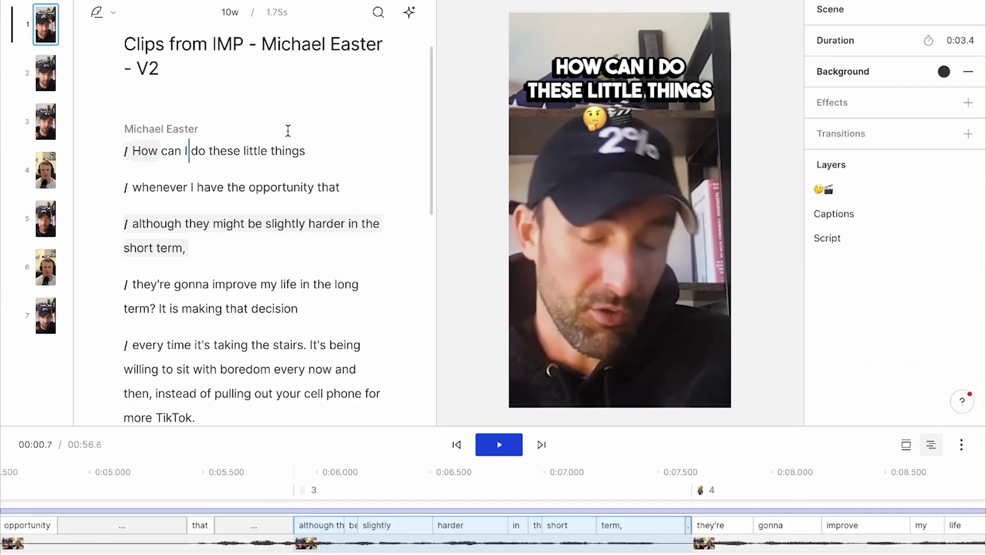
# Step: Select scene 3's 'although…short term,' script line and bring up the GIF library
pyautogui.click(203, 249)
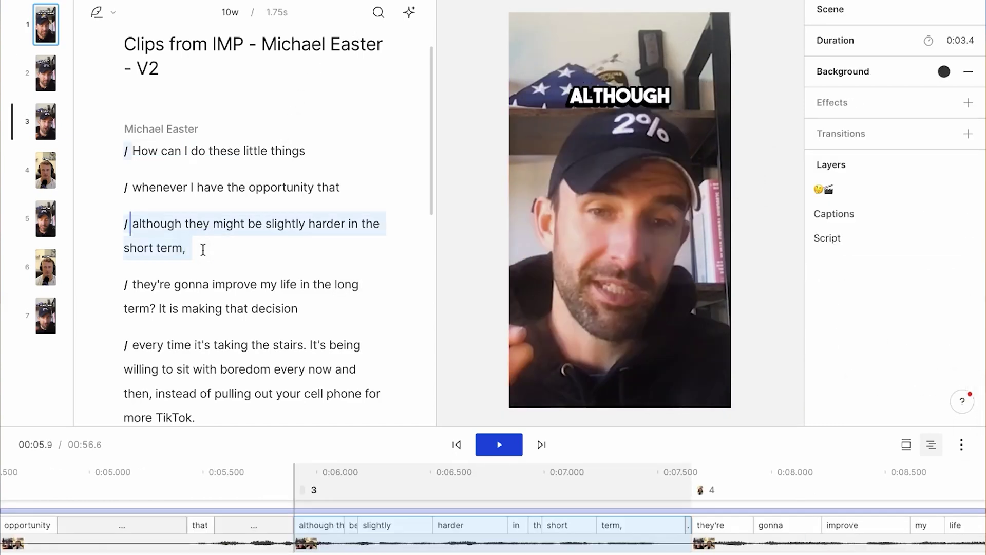
pyautogui.click(202, 249)
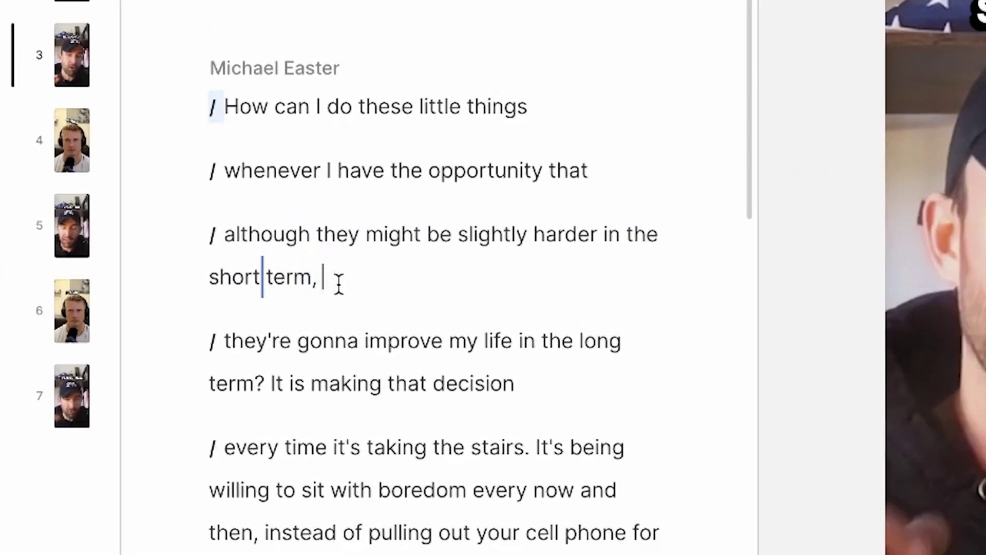
pyautogui.moveTo(317, 277); pyautogui.dragTo(223, 236)
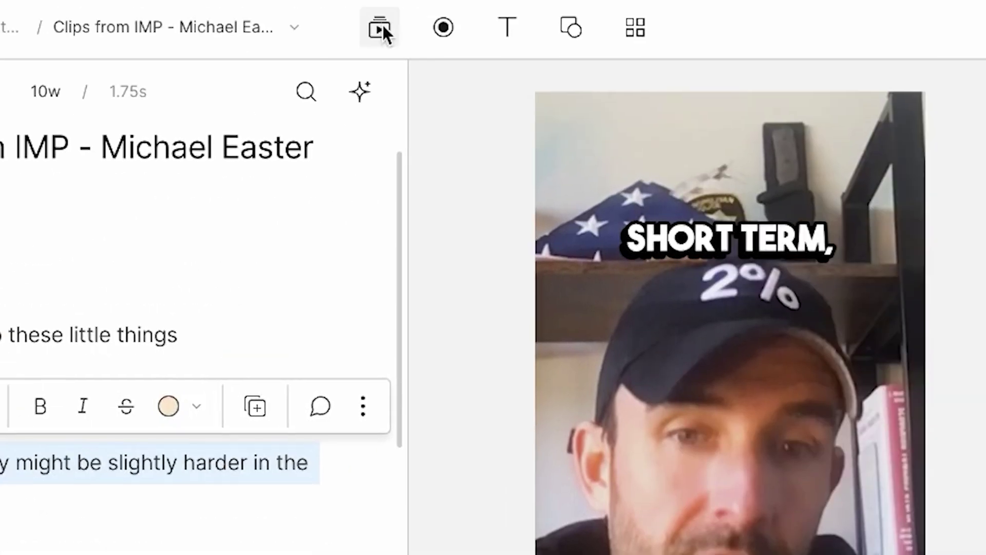
pyautogui.click(382, 25)
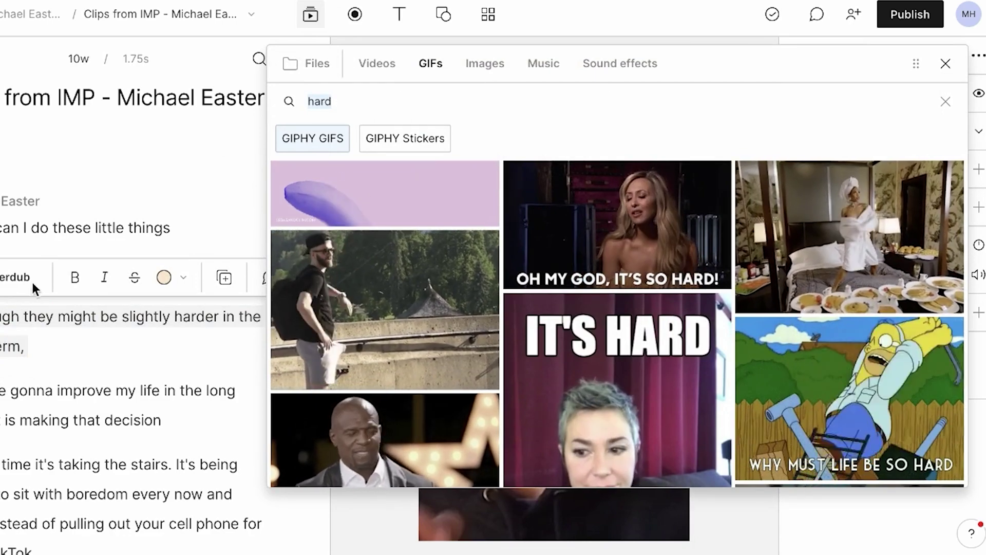
# Step: Insert the GIPHY 'You will work until it hurts' GIF and move it to the frame's top
pyautogui.scroll(-2, 621, 267)
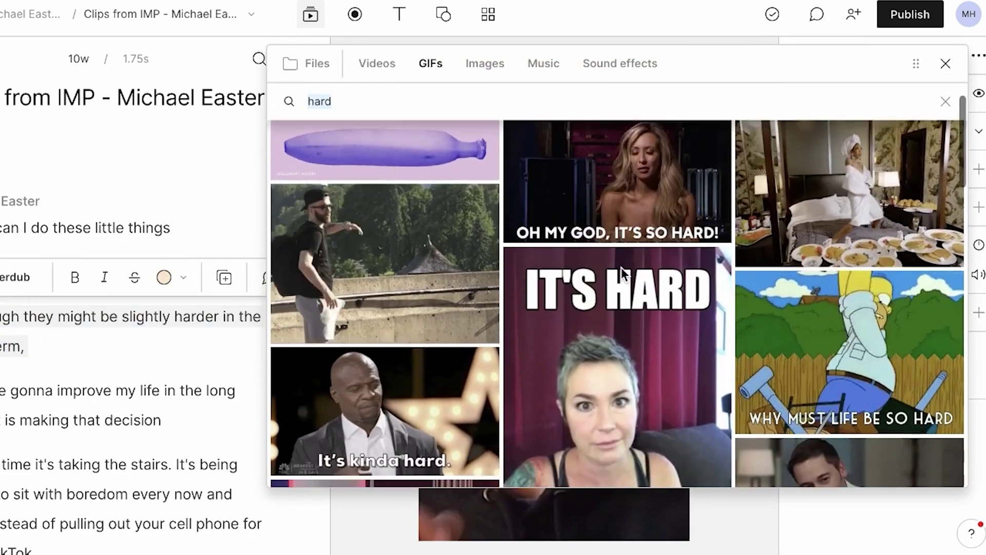
pyautogui.scroll(-3, 621, 267)
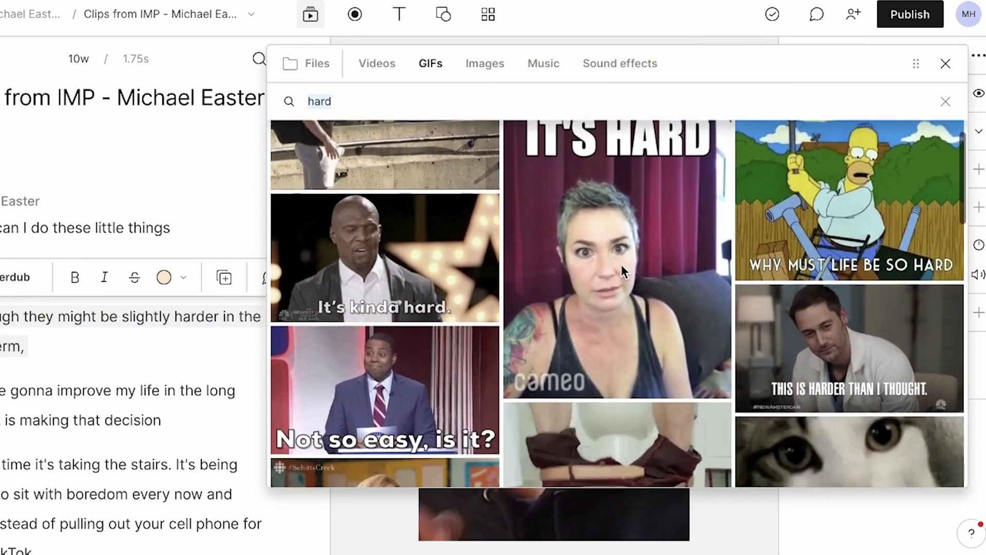
pyautogui.scroll(-3, 621, 264)
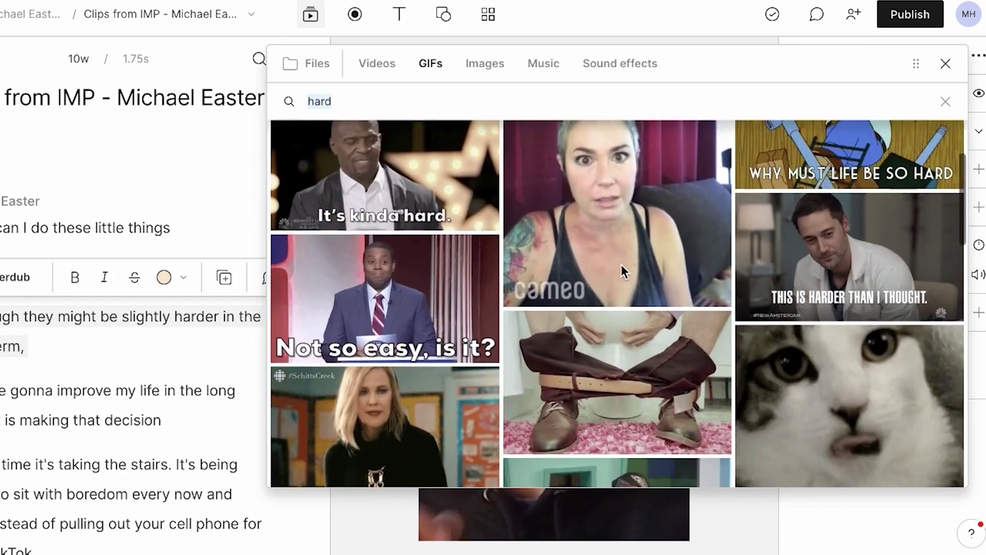
pyautogui.scroll(-3, 621, 264)
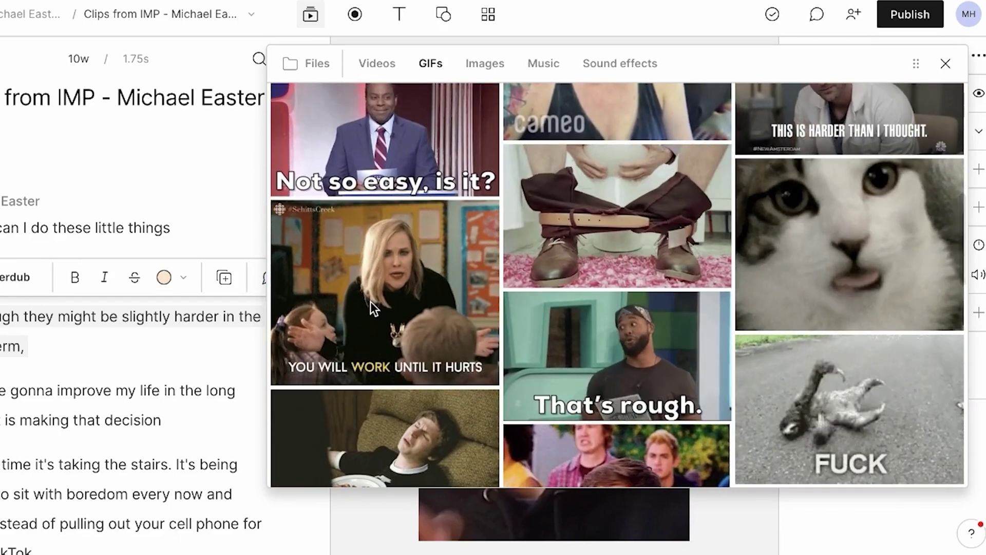
pyautogui.click(371, 301)
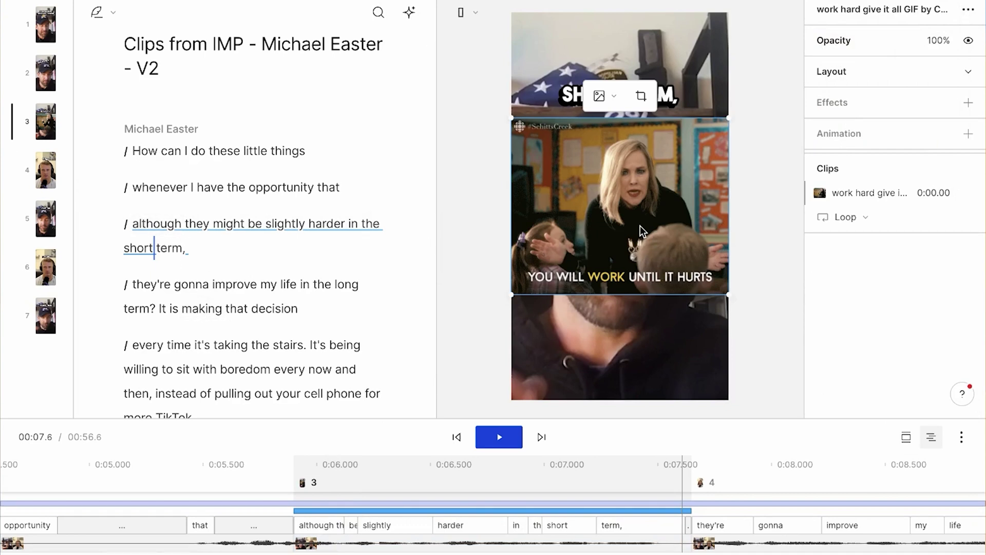
pyautogui.moveTo(640, 226); pyautogui.dragTo(640, 106)
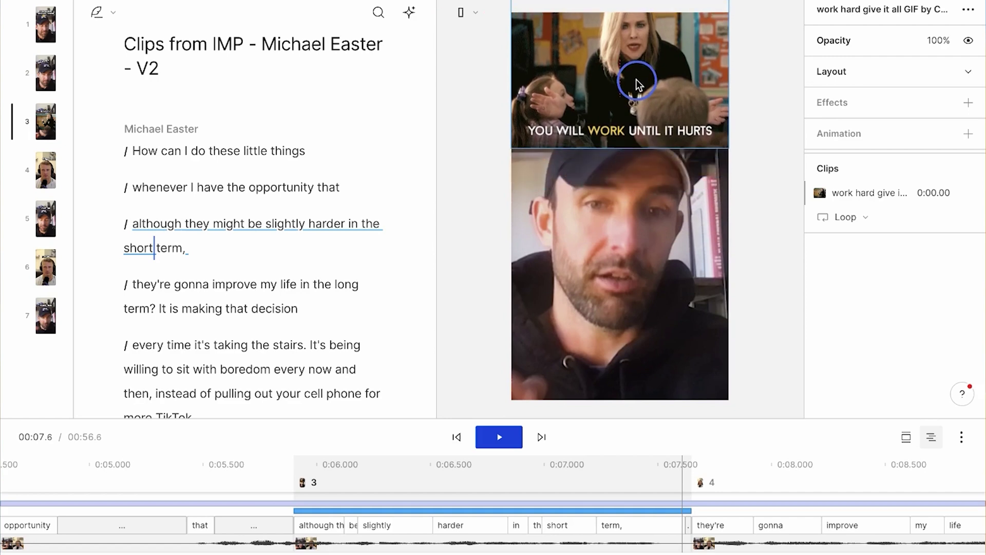
# Step: Fine-tune the GIF's position across the top and preview scene 3 from its start
pyautogui.moveTo(636, 101); pyautogui.dragTo(636, 100)
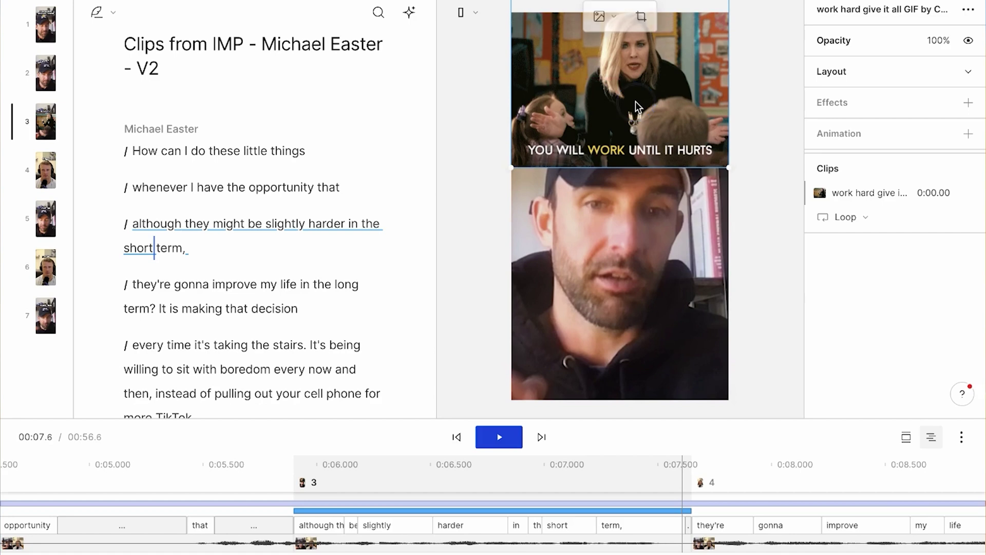
pyautogui.click(475, 195)
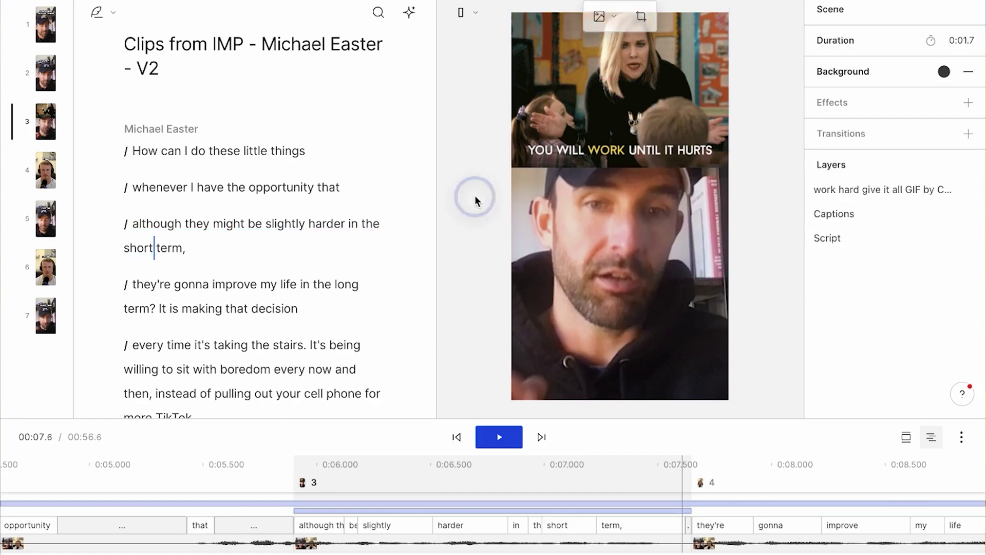
pyautogui.click(667, 103)
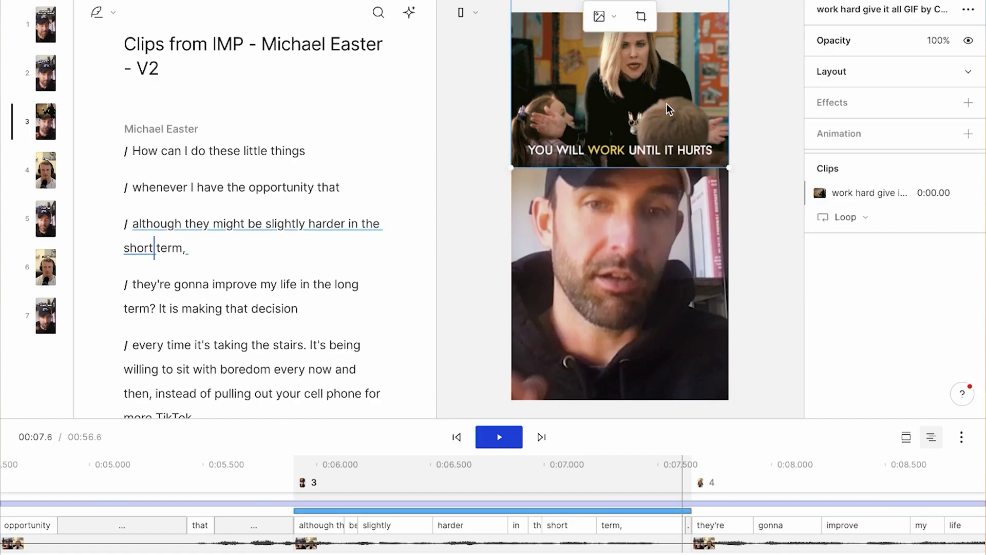
pyautogui.click(294, 467)
pyautogui.press('space')
pyautogui.press('space')
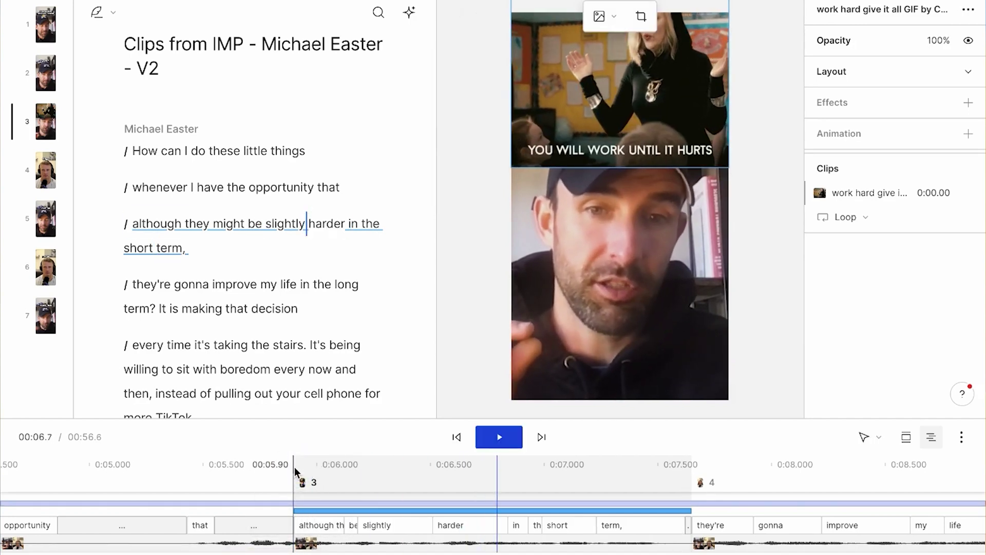
pyautogui.rightClick(639, 81)
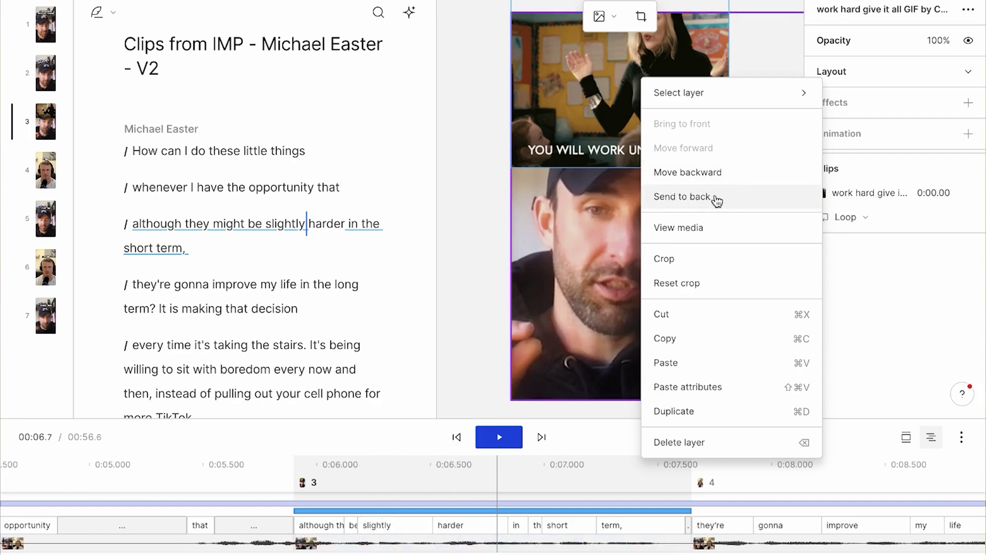
# Step: Move the GIF backward behind the captions, then play scene 3 from 0:05.90 to check
pyautogui.click(698, 178)
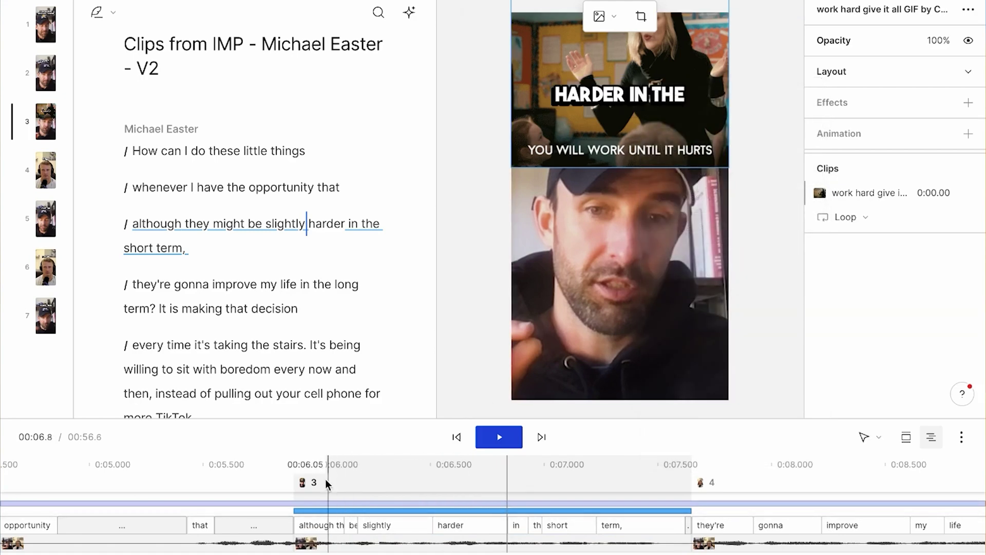
pyautogui.click(292, 475)
pyautogui.press('space')
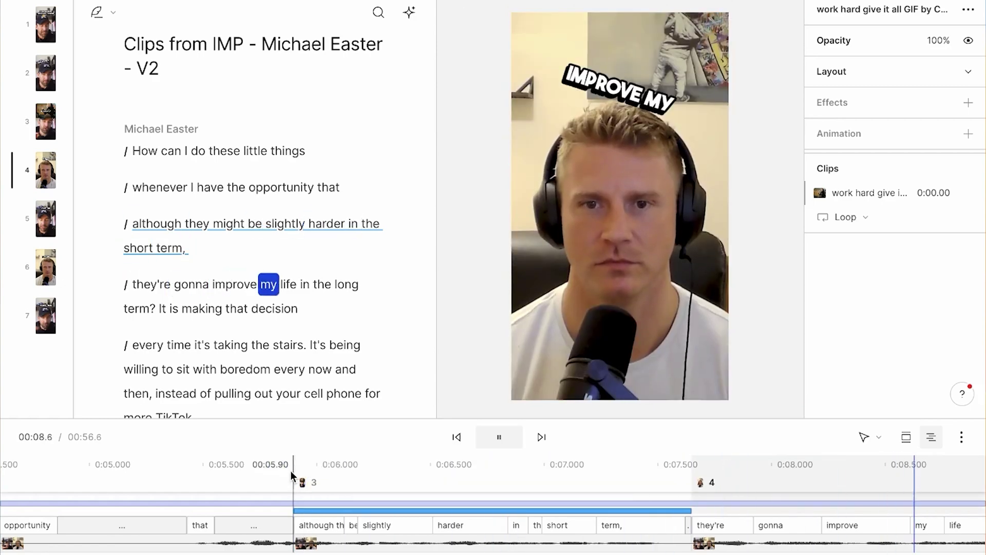
pyautogui.press('space')
pyautogui.scroll(-3, 291, 470)
pyautogui.click(75, 482)
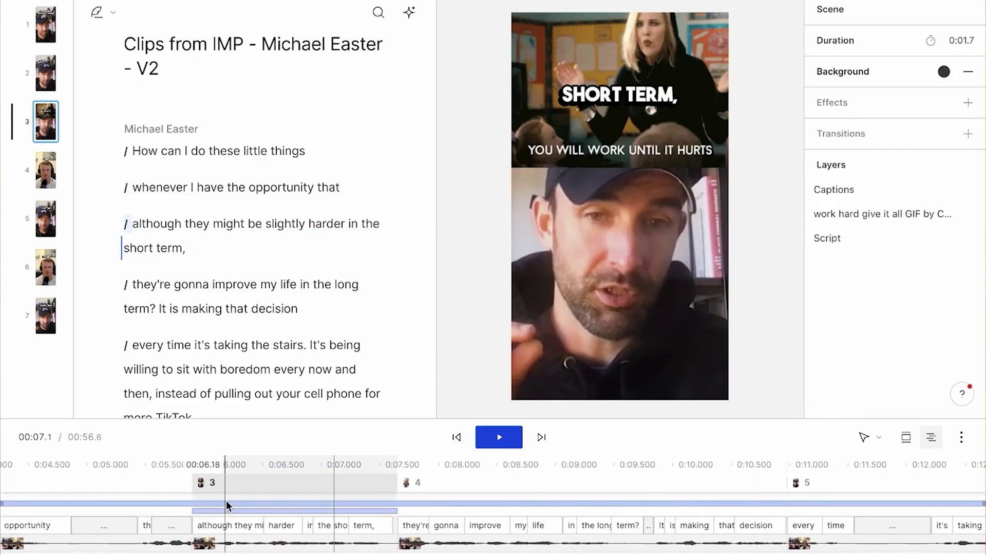
pyautogui.click(234, 510)
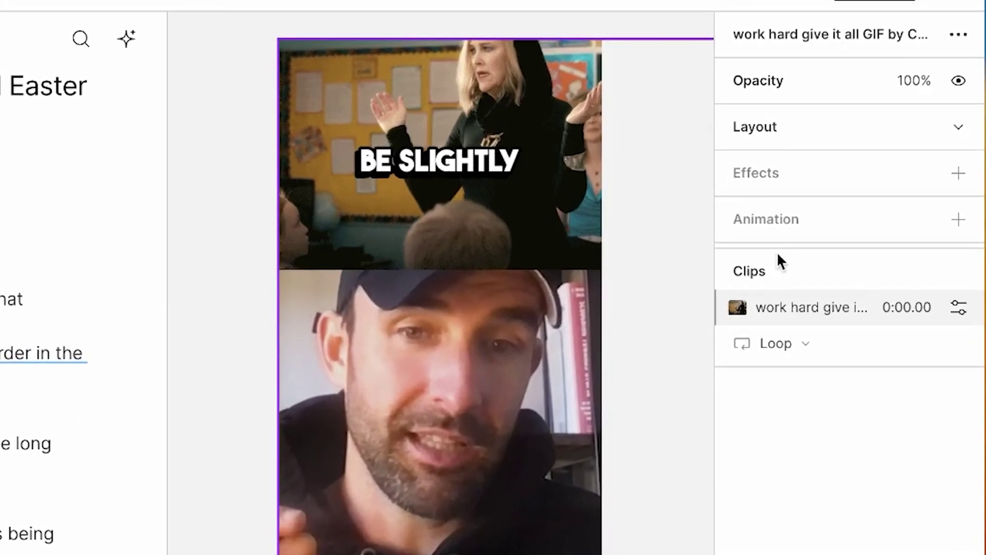
pyautogui.click(528, 90)
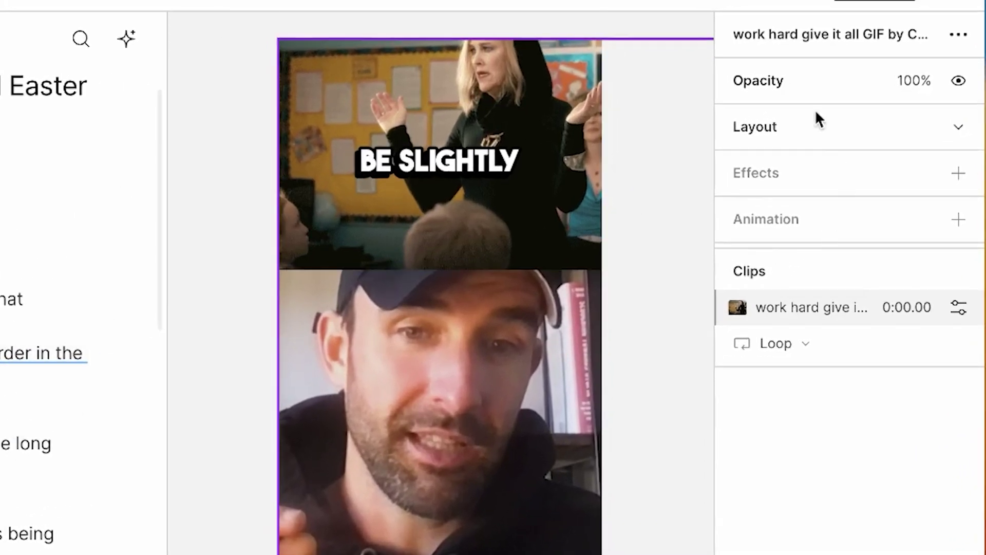
pyautogui.click(784, 348)
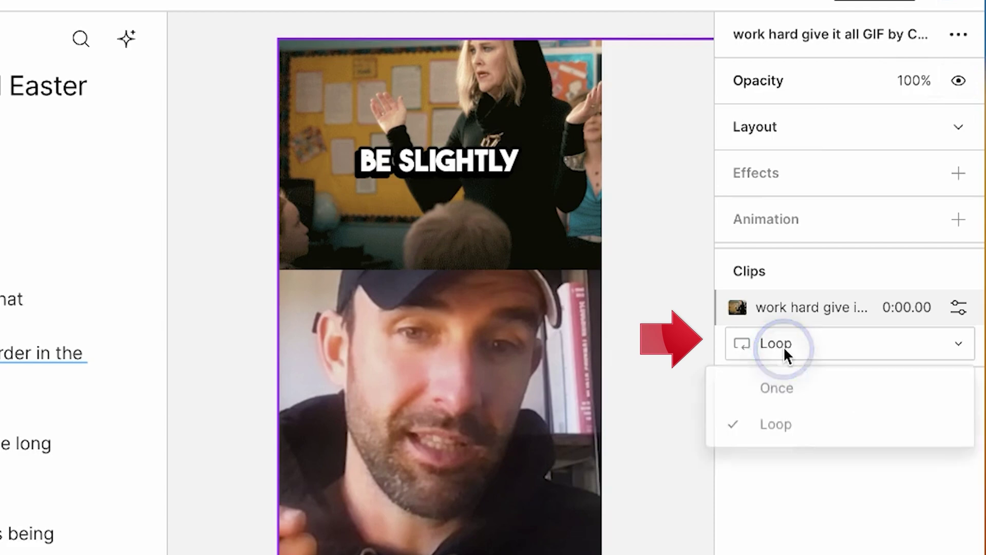
pyautogui.click(776, 392)
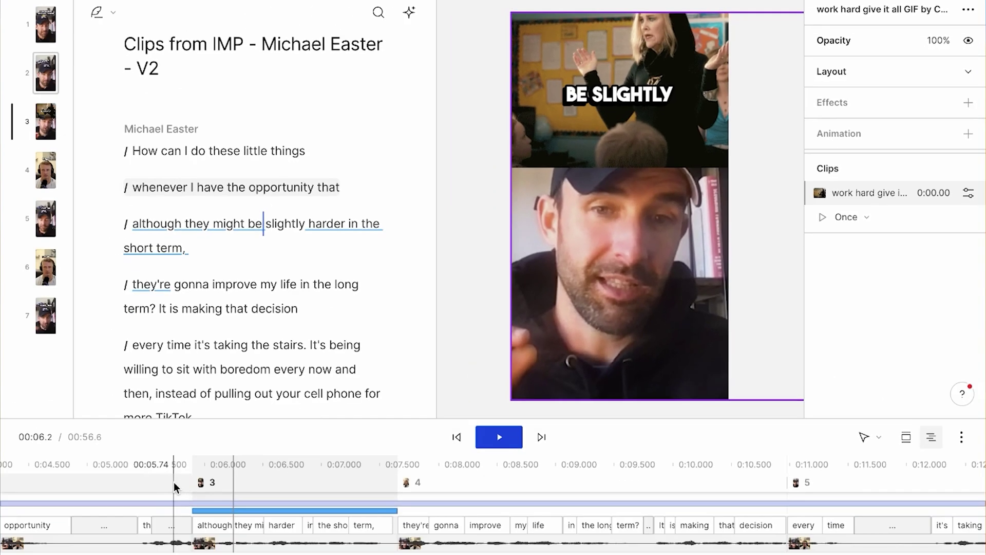
pyautogui.click(837, 216)
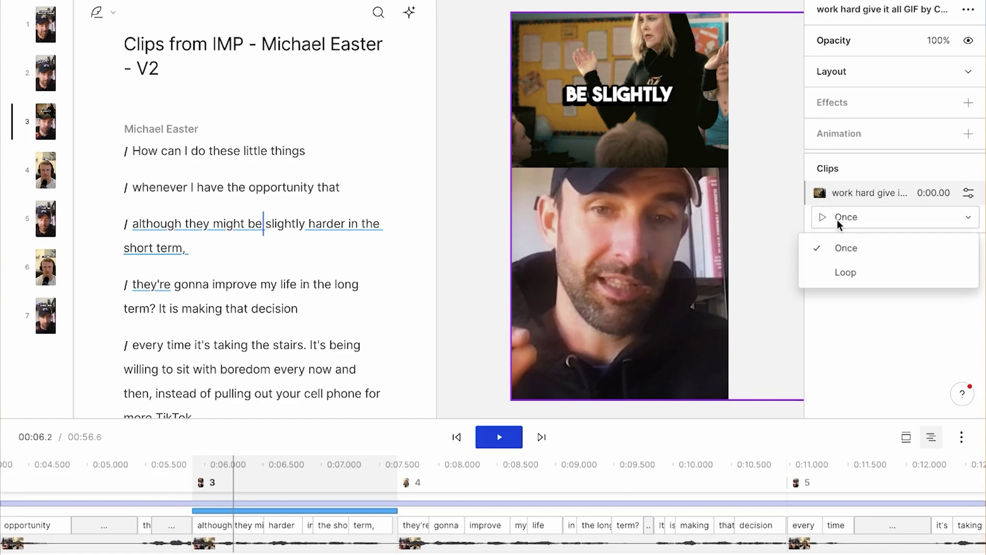
pyautogui.click(844, 271)
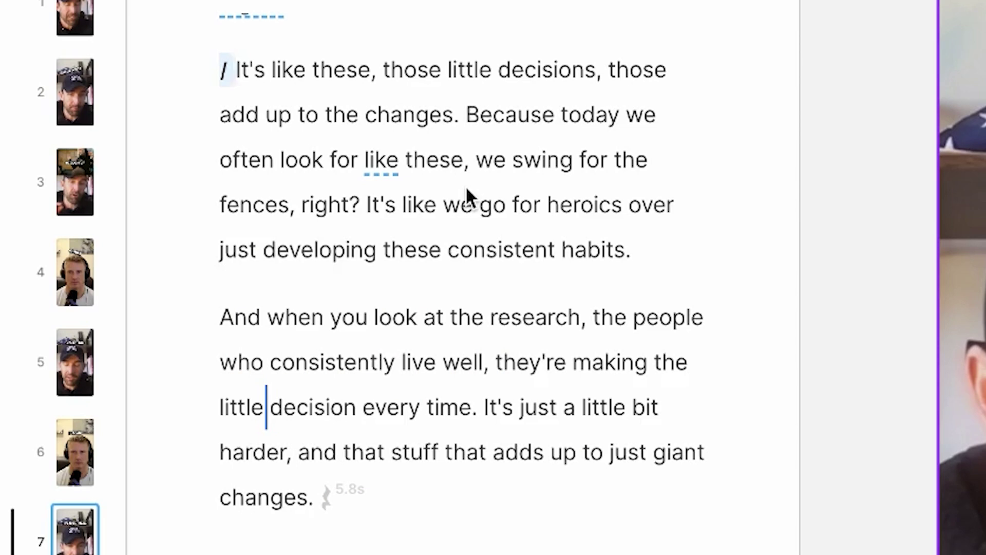
pyautogui.scroll(5, 359, 264)
pyautogui.scroll(5, 359, 264)
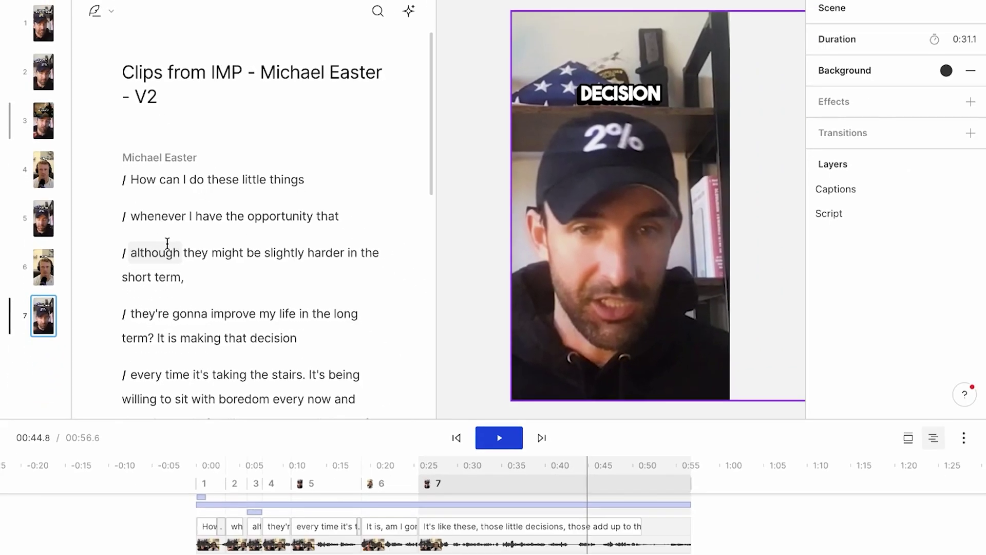
pyautogui.scroll(-3, 233, 279)
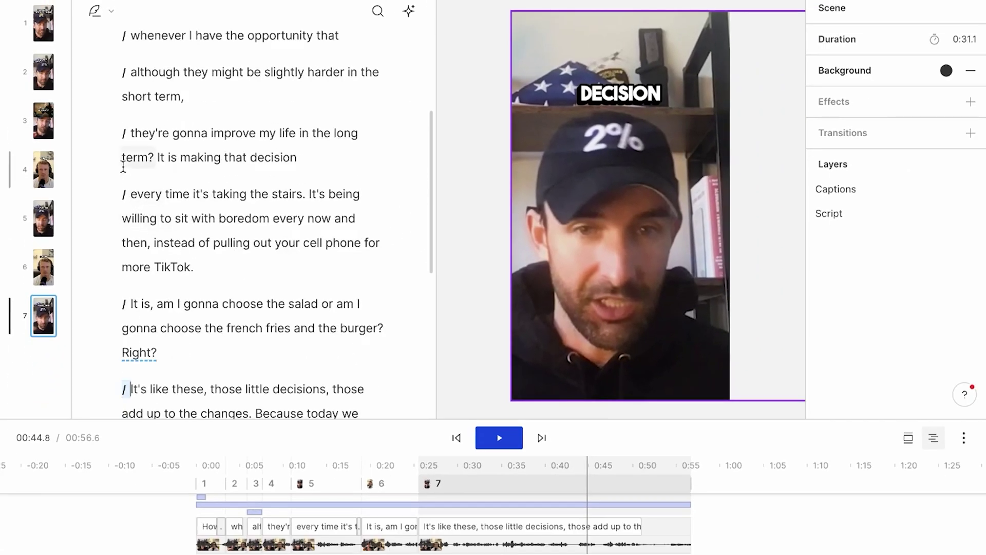
pyautogui.click(122, 133)
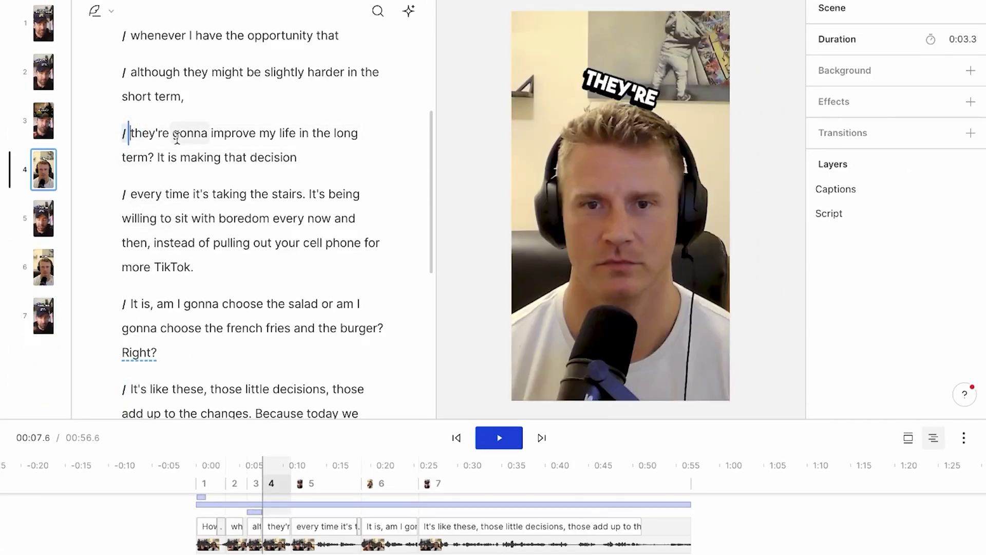
pyautogui.scroll(-1, 176, 136)
pyautogui.scroll(-1, 176, 138)
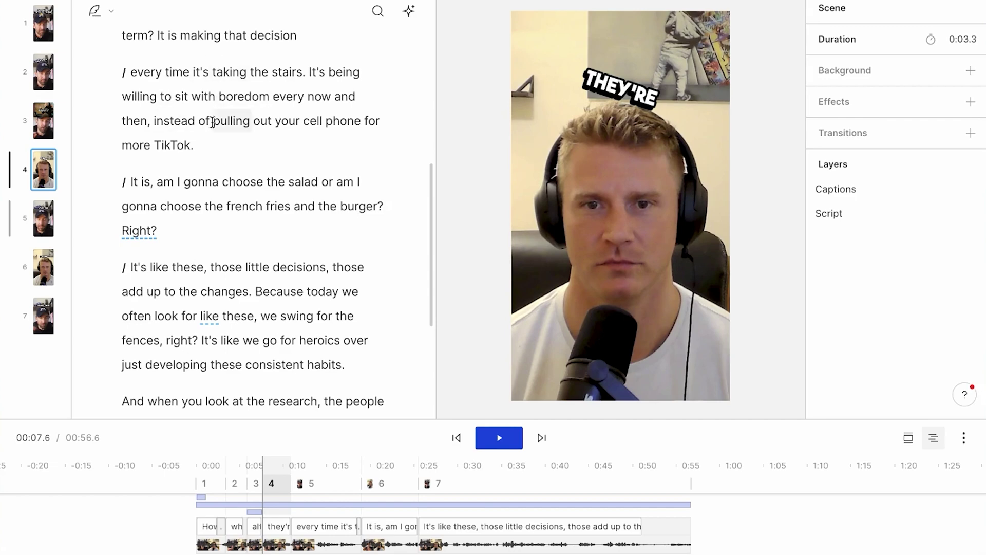
pyautogui.scroll(6, 212, 123)
pyautogui.scroll(-8, 191, 189)
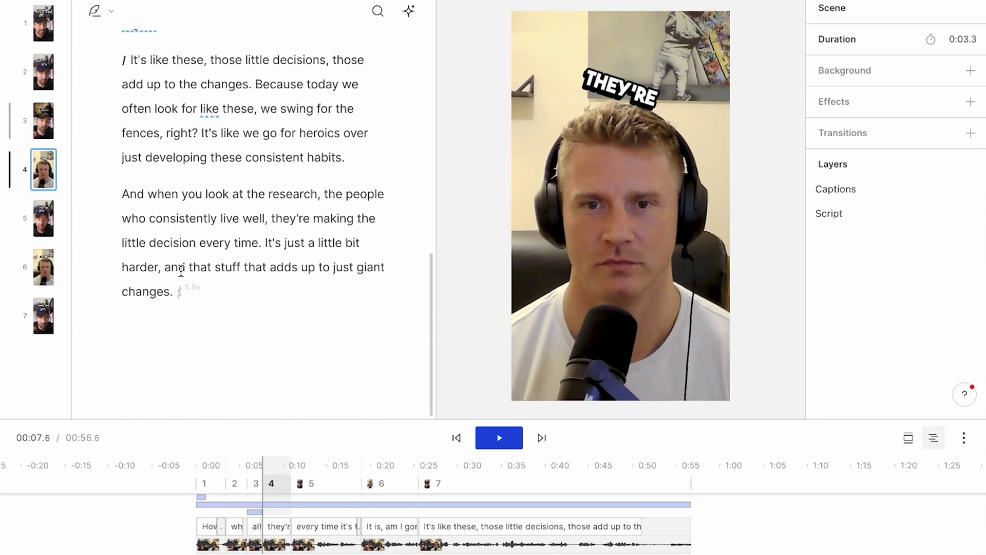
pyautogui.scroll(5, 181, 271)
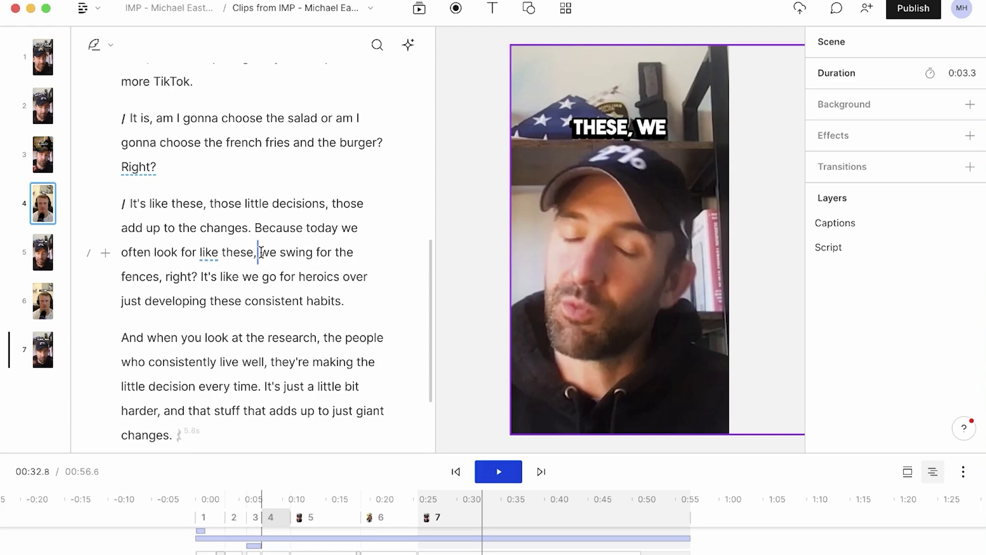
# Step: Split 'we swing for the fences, right?' into scene 8, start scene 9 at 'It's like we go', and select that line
pyautogui.press('Return')
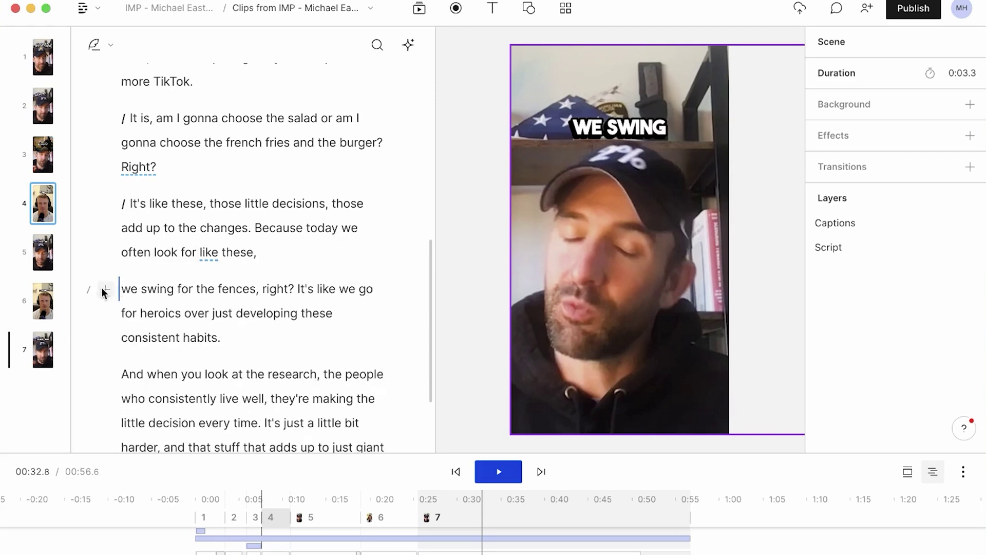
pyautogui.click(88, 289)
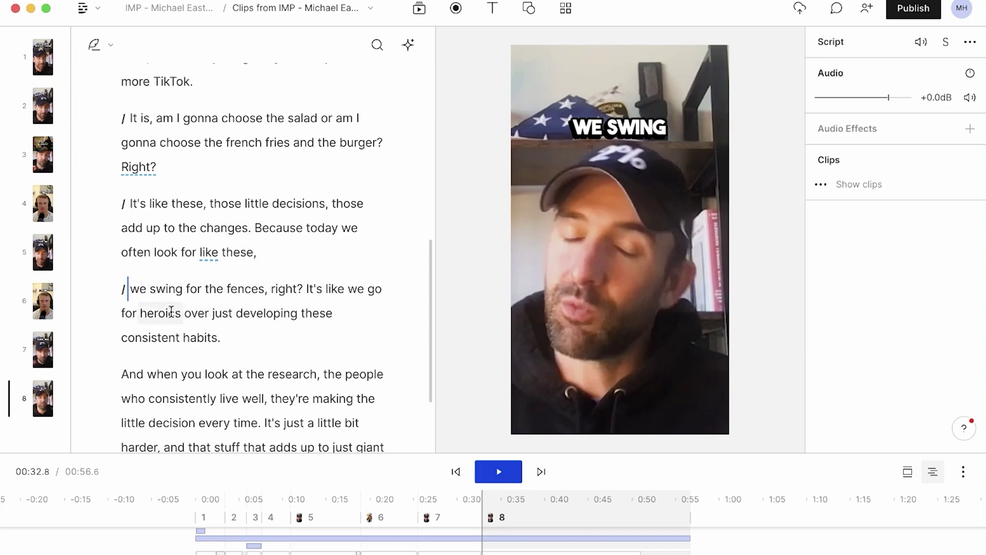
pyautogui.click(305, 289)
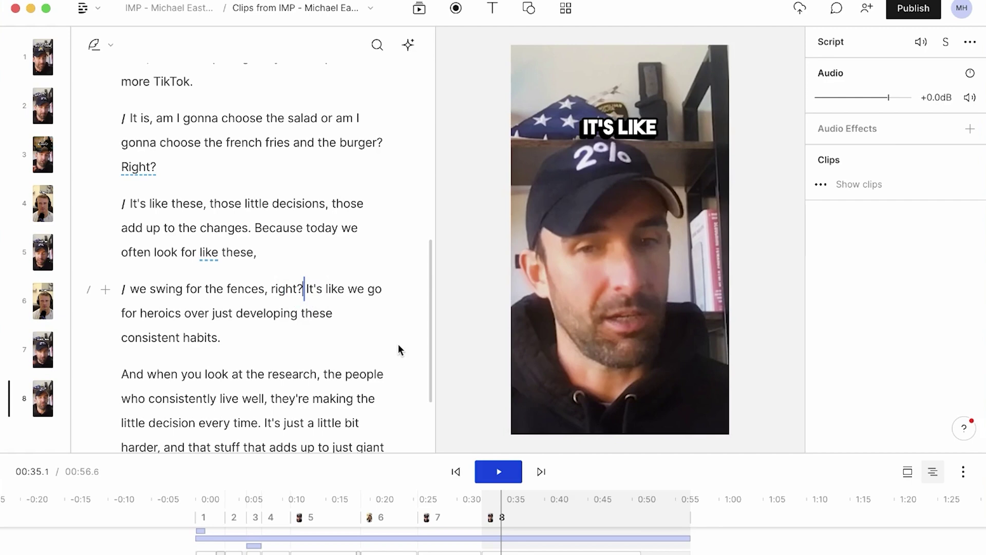
pyautogui.press('Return')
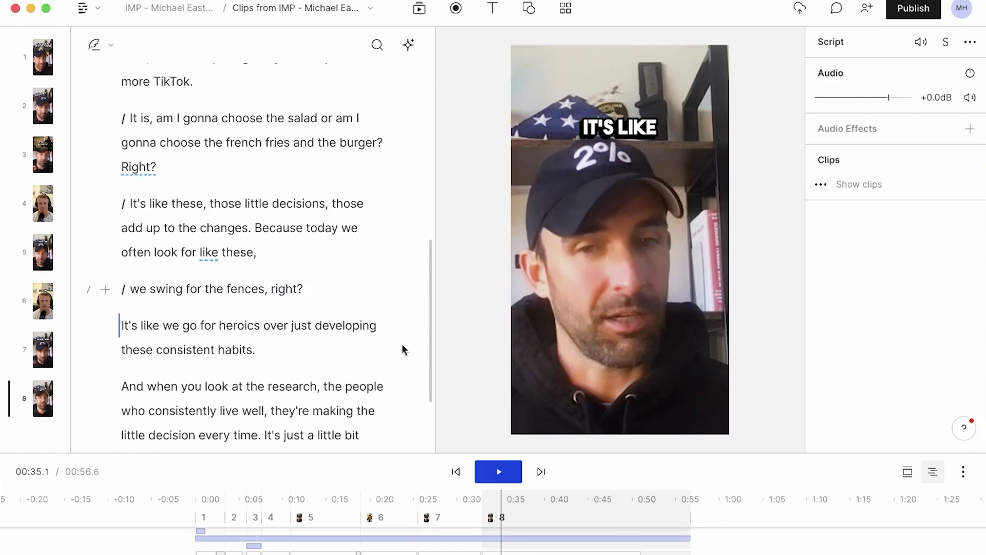
pyautogui.press('/')
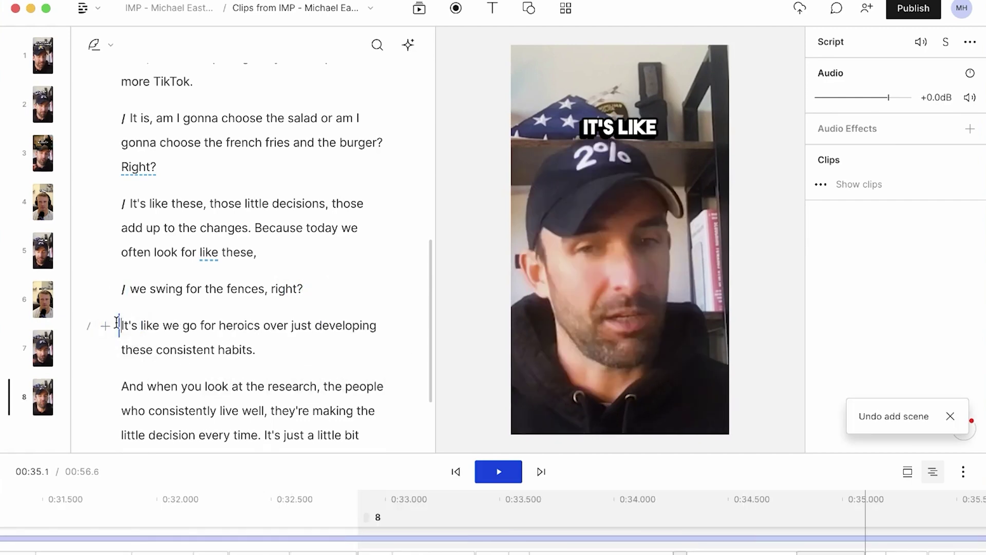
pyautogui.tripleClick(275, 289)
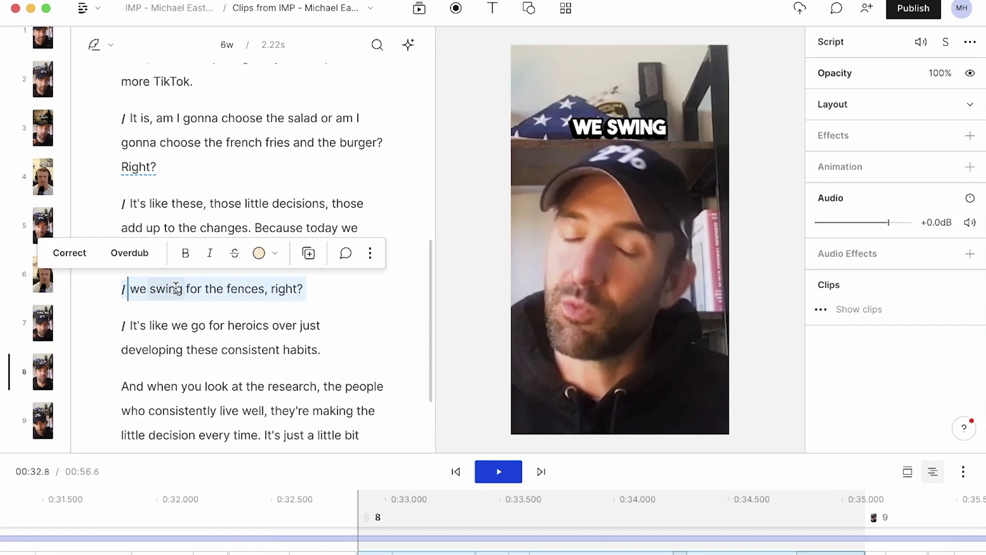
pyautogui.click(419, 11)
# Step: Browse the GIPHY results for 'hard', then switch to the project's Files tab
pyautogui.click(522, 51)
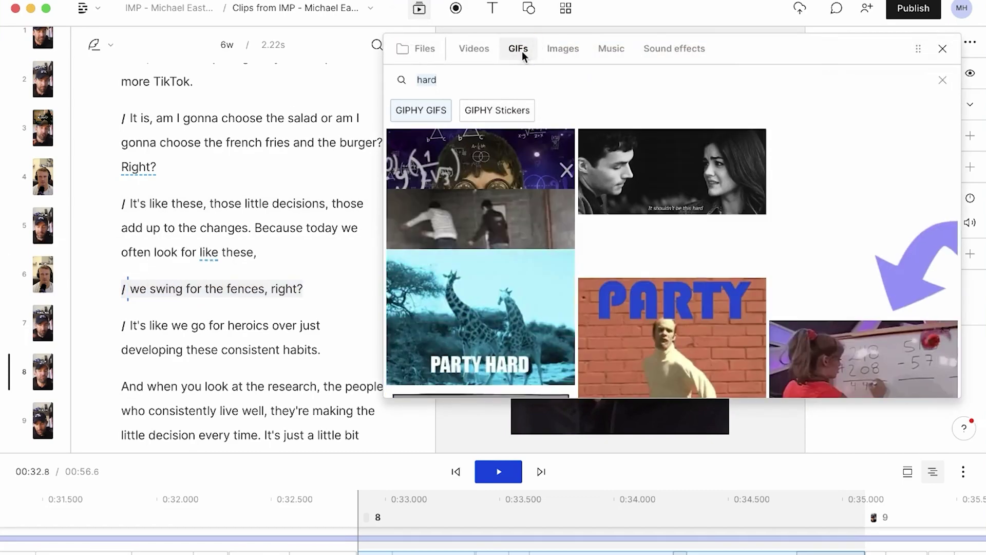
pyautogui.scroll(-10, 616, 206)
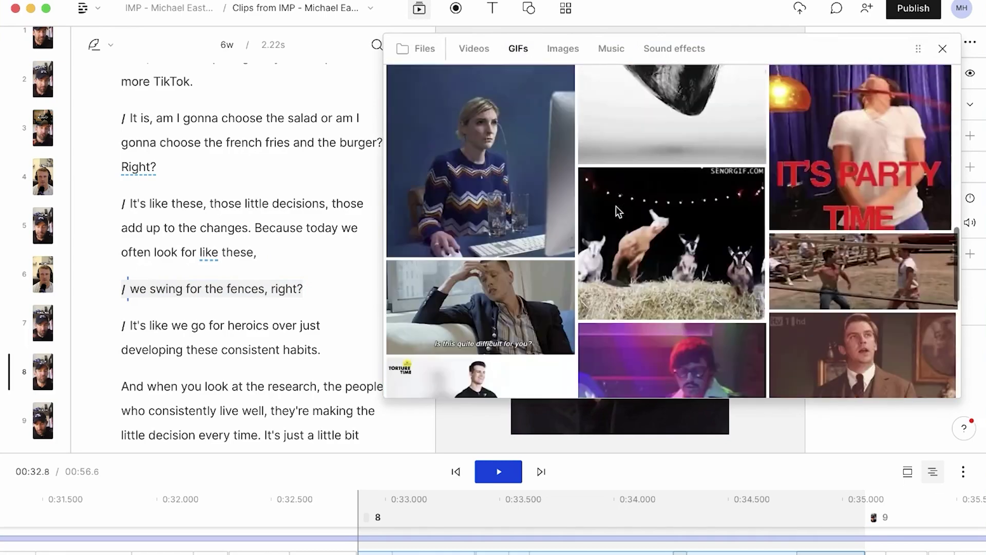
pyautogui.scroll(-3, 616, 206)
pyautogui.scroll(-2, 514, 298)
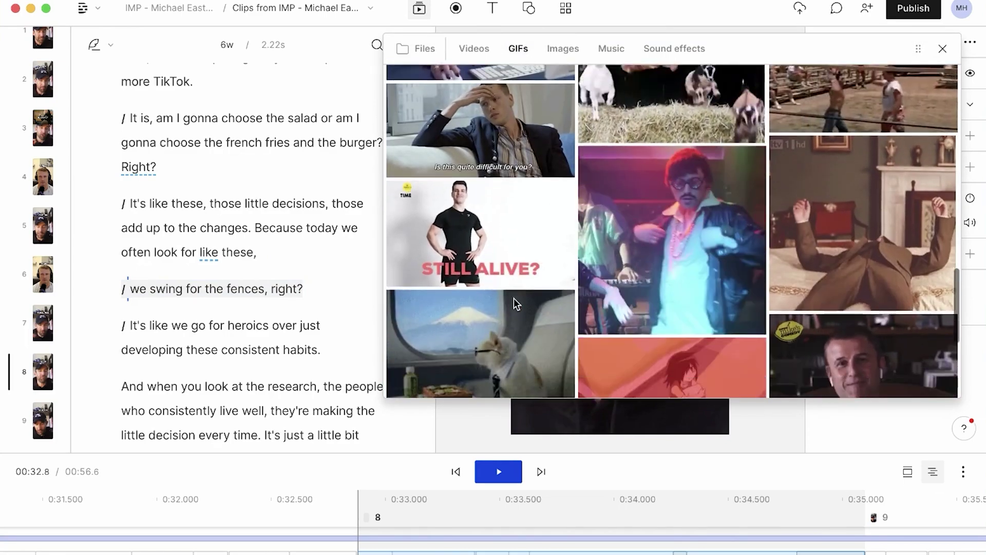
pyautogui.scroll(-3, 503, 278)
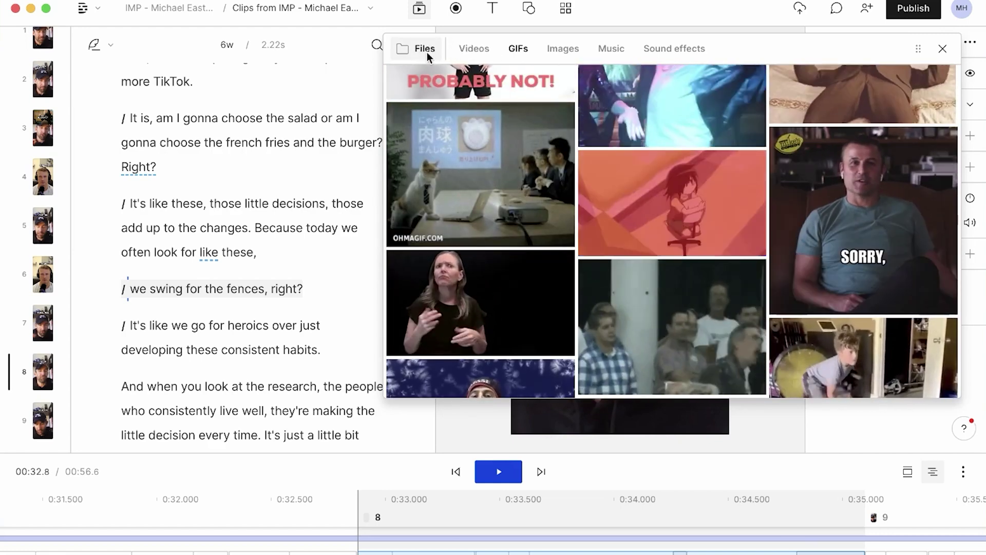
pyautogui.click(427, 51)
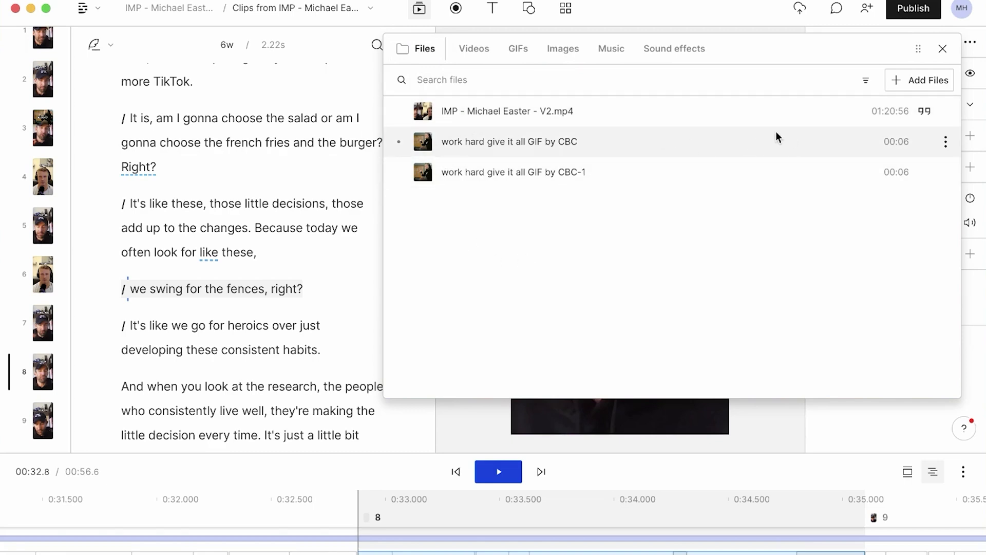
# Step: Preview the 'work hard give it all GIF by CBC-1' file and add it to scene 8
pyautogui.click(556, 173)
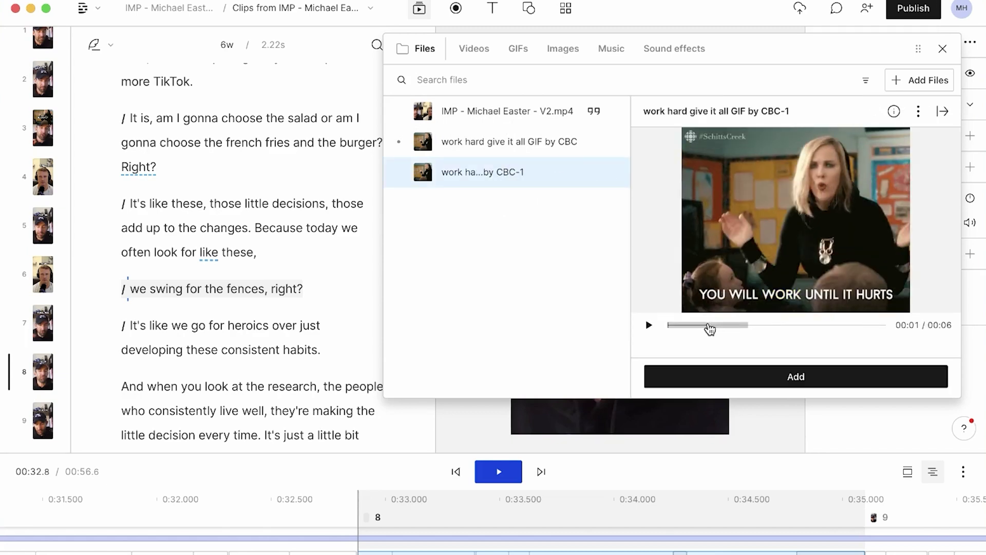
pyautogui.moveTo(707, 326); pyautogui.dragTo(795, 335)
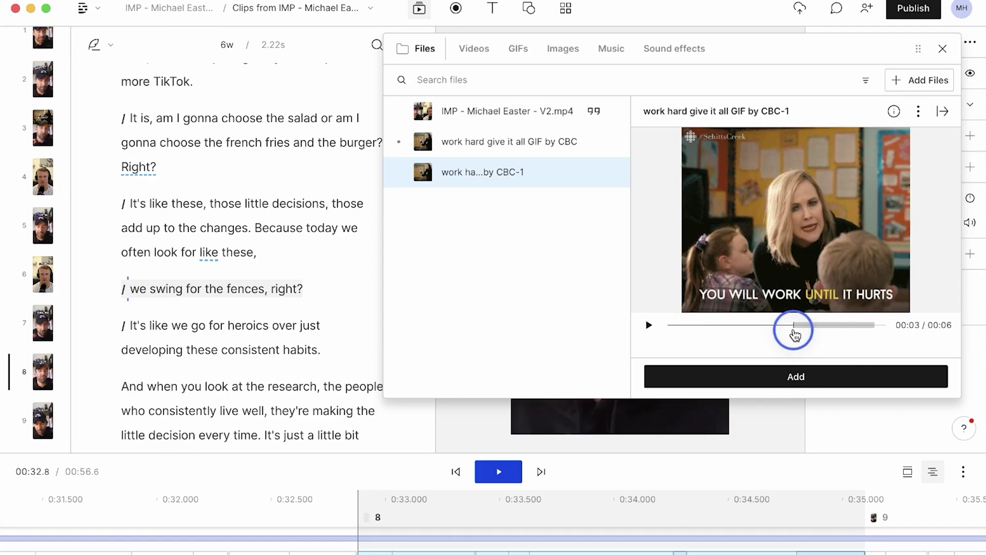
pyautogui.click(771, 374)
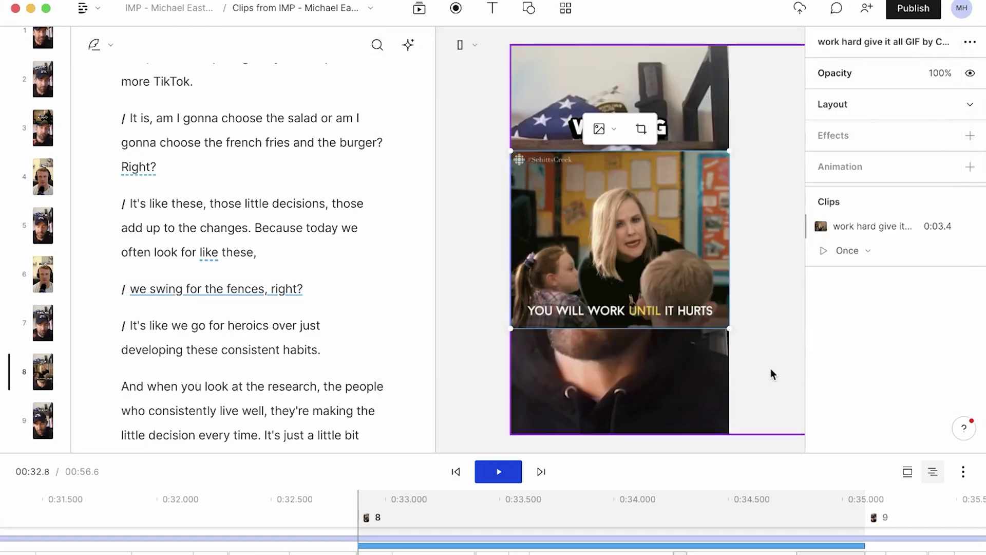
# Step: Play scene 8 to review the work-hard GIF, then undo adding the GIF layer
pyautogui.click(437, 522)
pyautogui.press('space')
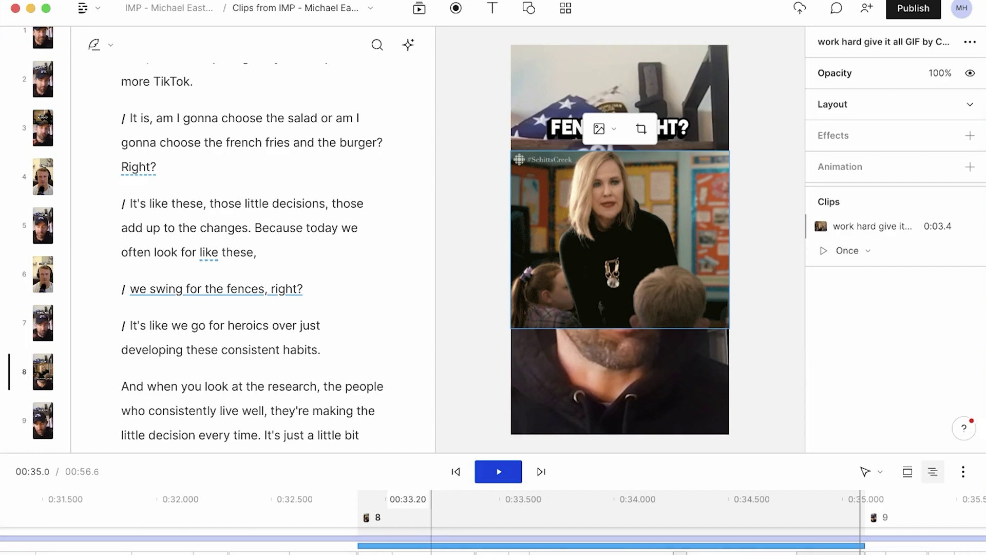
pyautogui.press('super+z')
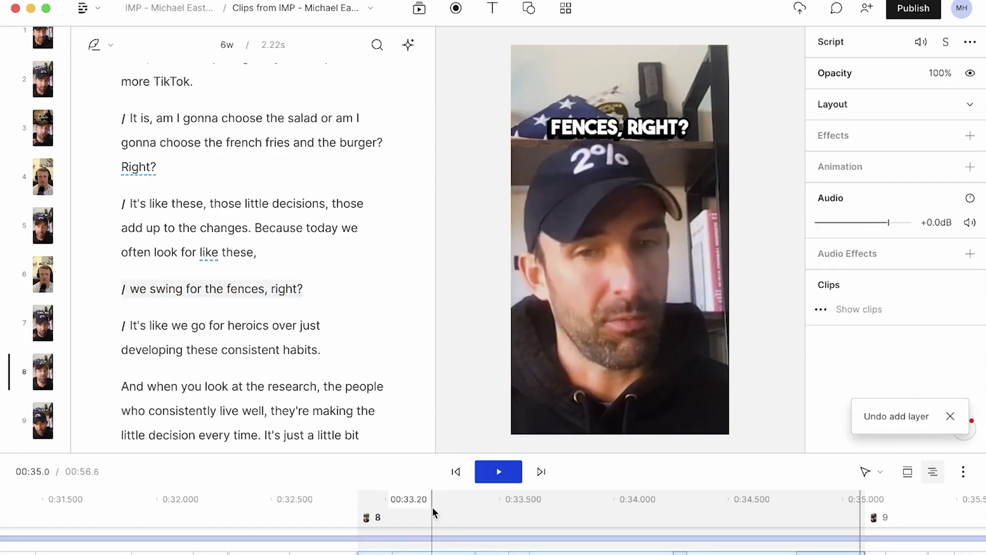